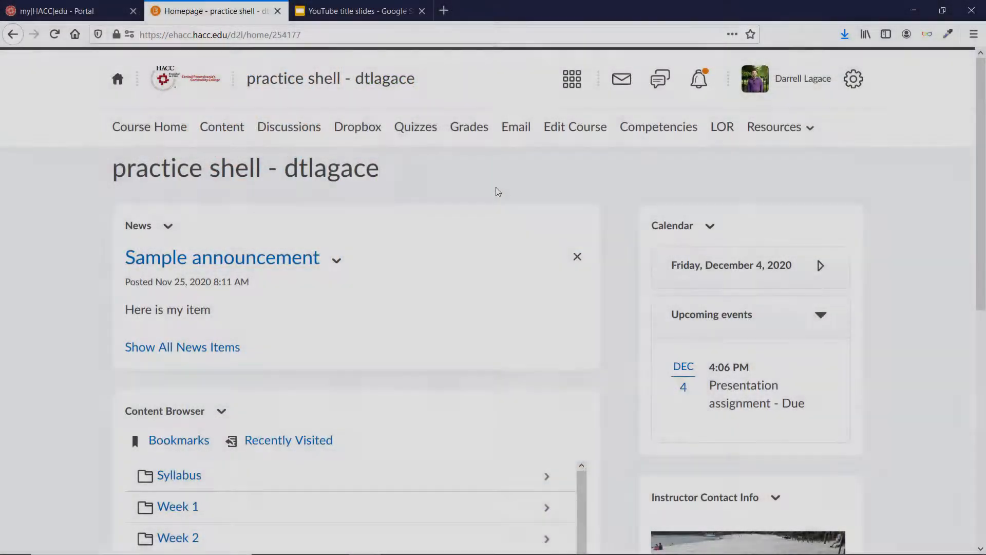
Step: Open the Presentation assignment dropbox folder for editing and bring up its restrictions, down to the release conditions
left_click(358, 131)
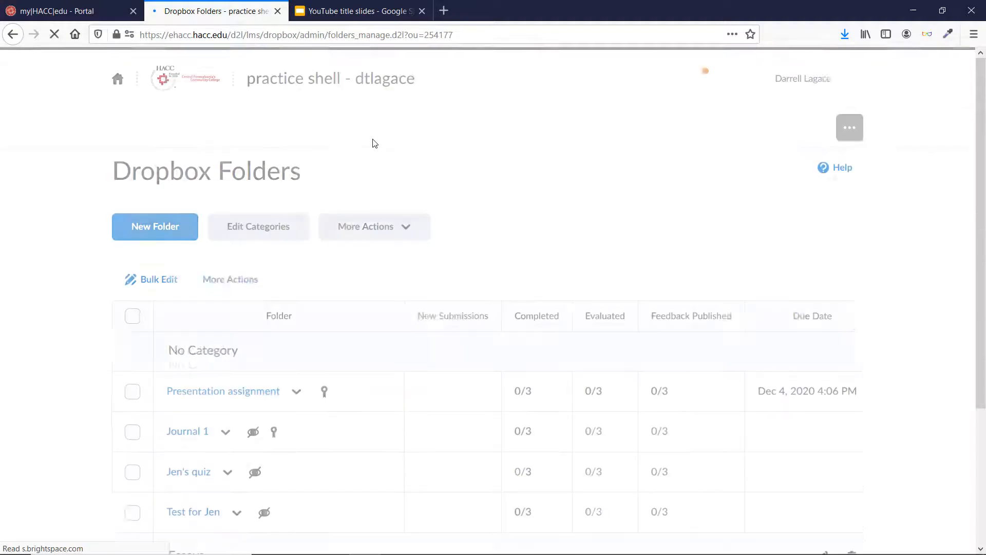
scroll(352, 269, "down", 2)
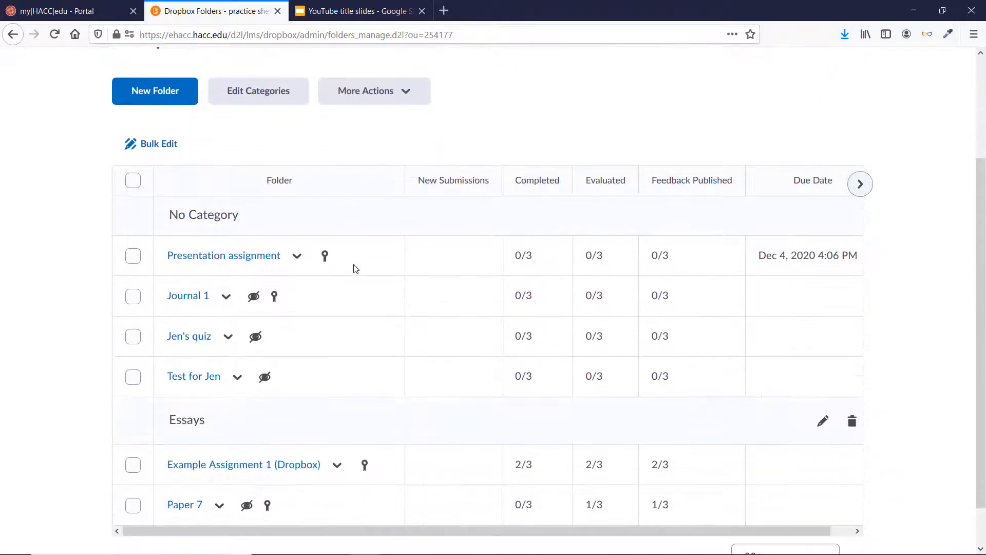
left_click(304, 259)
left_click(338, 339)
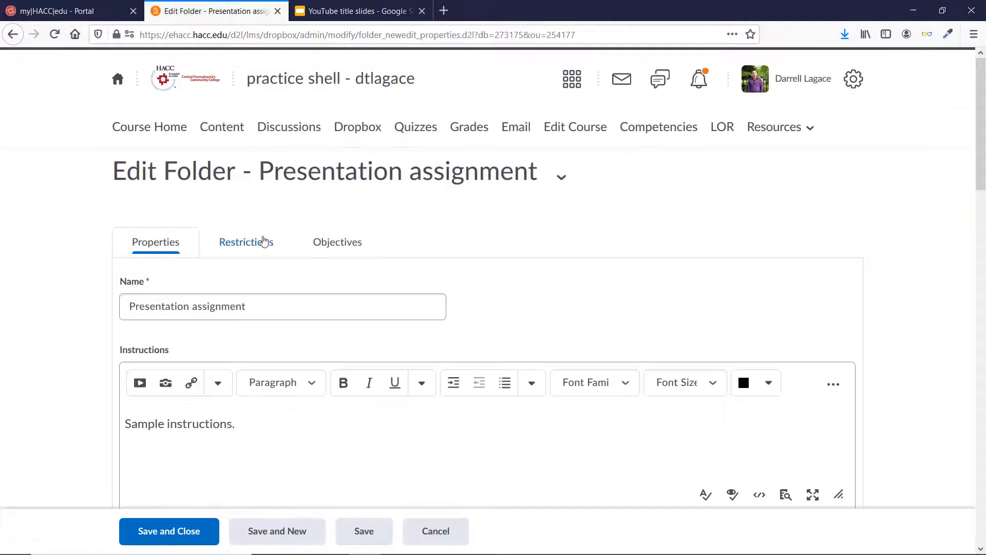
left_click(262, 241)
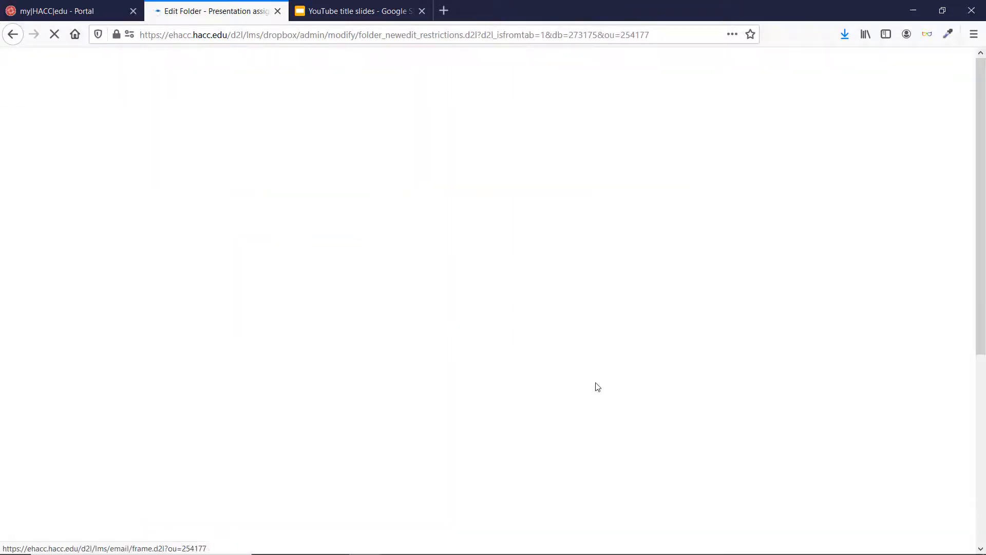
scroll(595, 386, "down", 5)
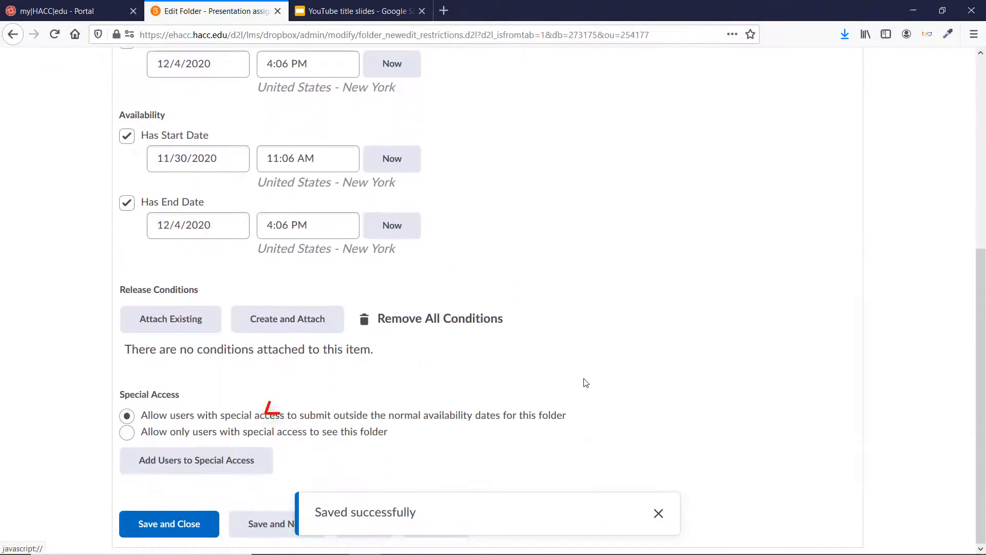
Step: Create a release condition of type Completed checklist item, using Checklist 1 and the item MML 1.1 Homework
left_click(308, 321)
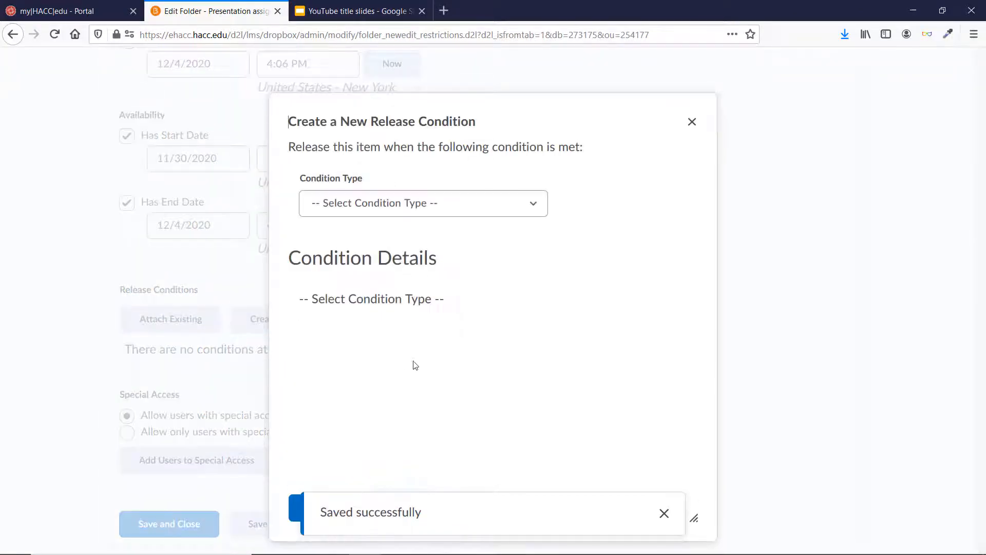
left_click(384, 212)
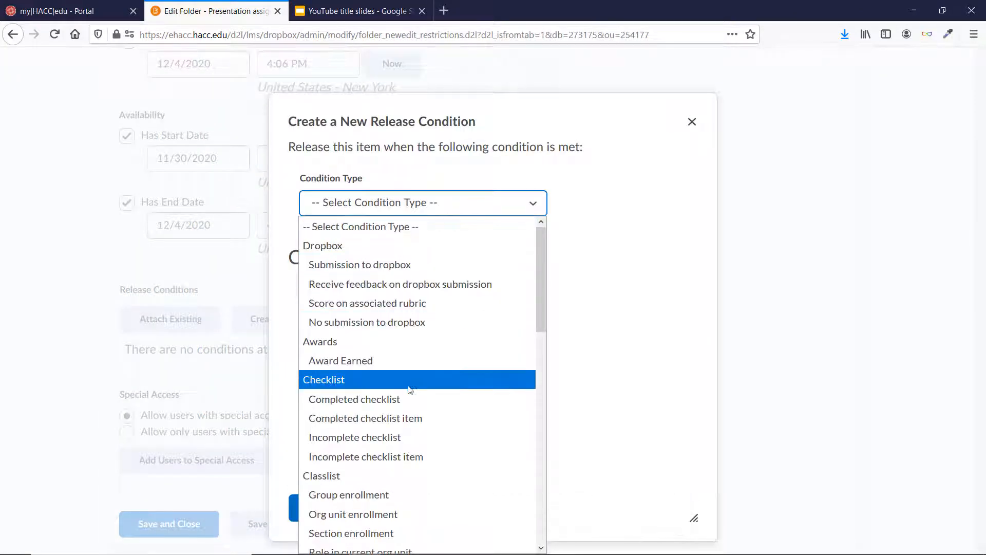
scroll(409, 428, "down", 3)
left_click(371, 247)
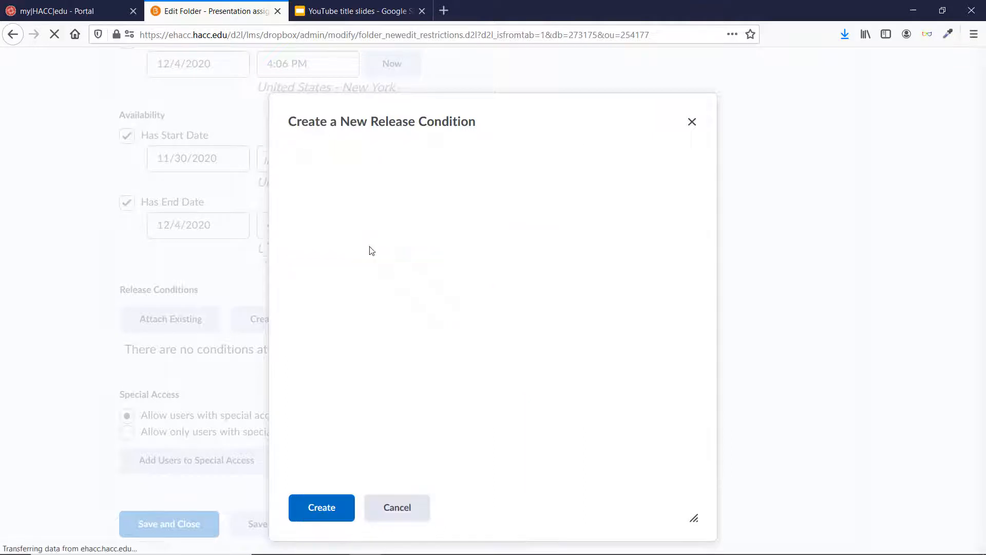
left_click(384, 326)
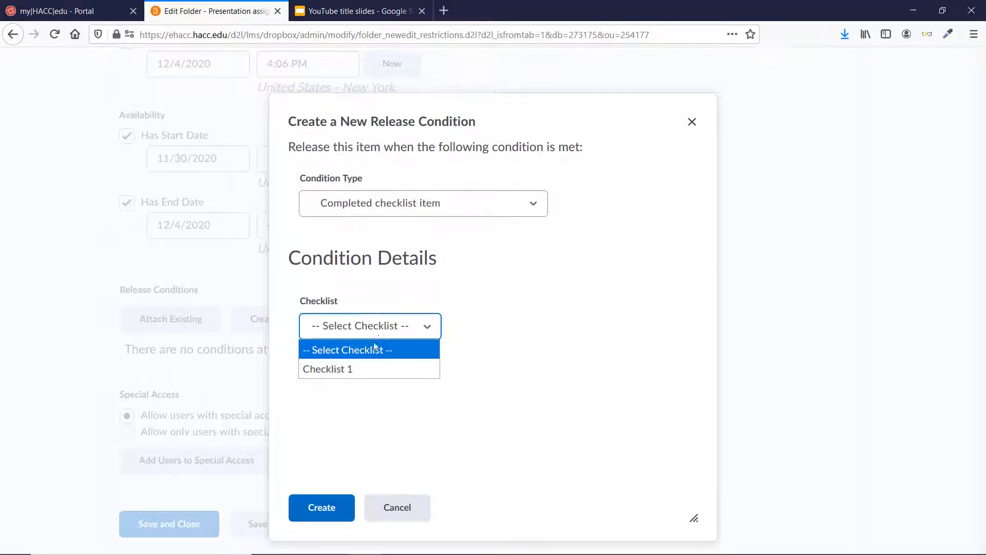
left_click(367, 370)
left_click(379, 395)
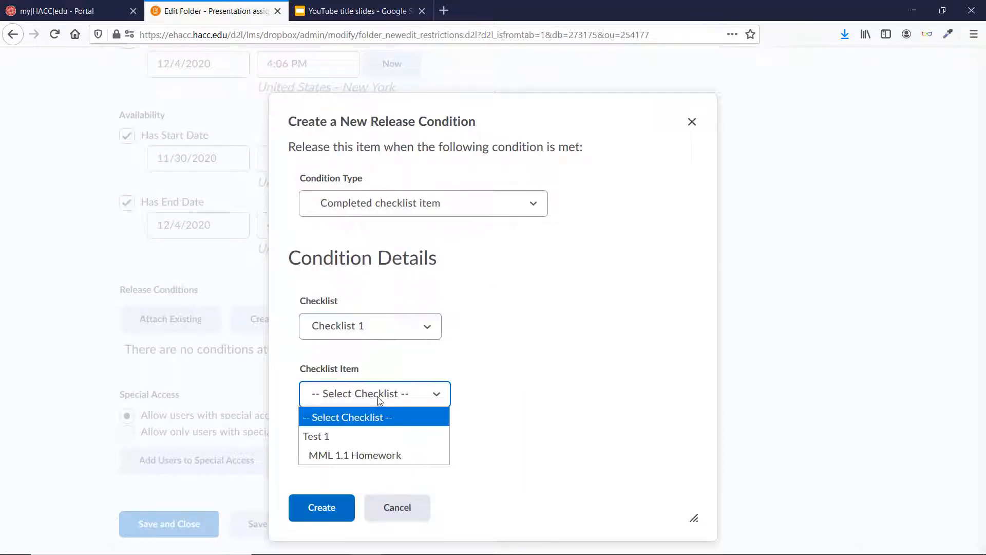
left_click(365, 461)
left_click(330, 508)
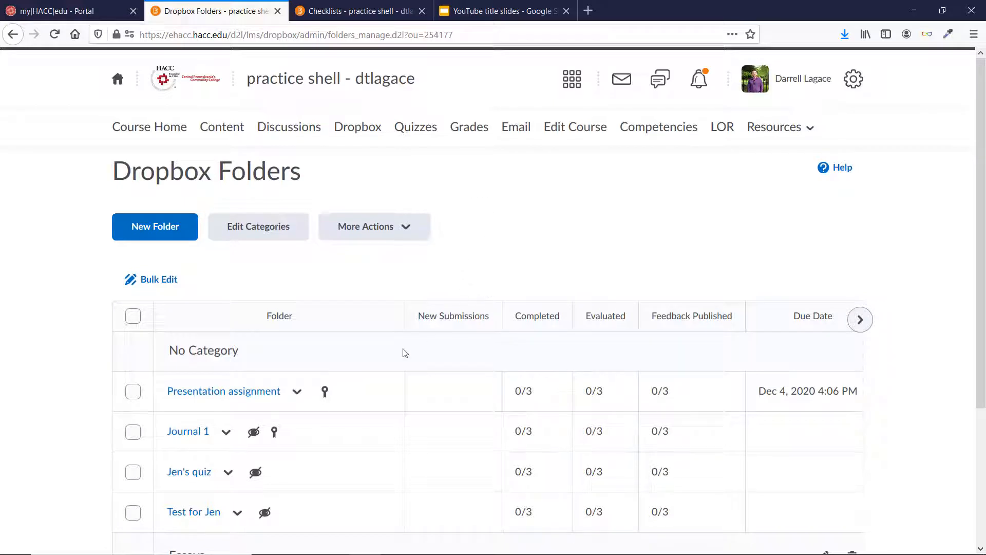
Step: Look at the copy options available for the Presentation assignment folder and for Checklist 1 on the Checklists page
left_click(297, 391)
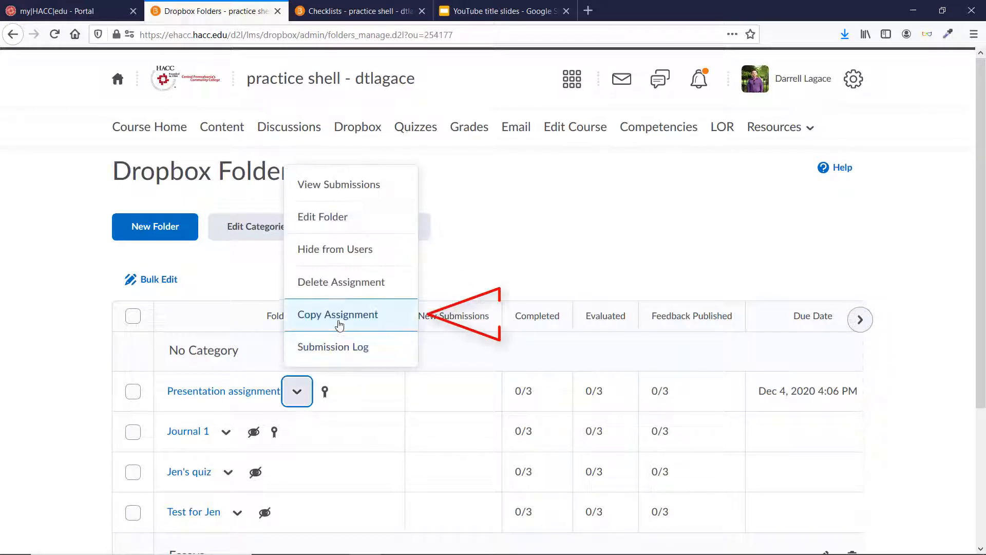
left_click(536, 222)
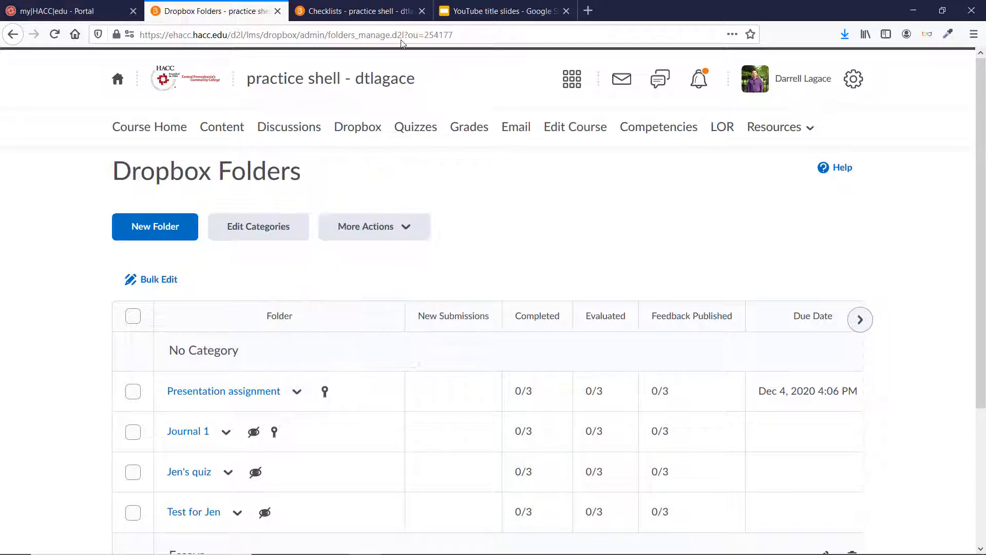
left_click(370, 13)
left_click(193, 307)
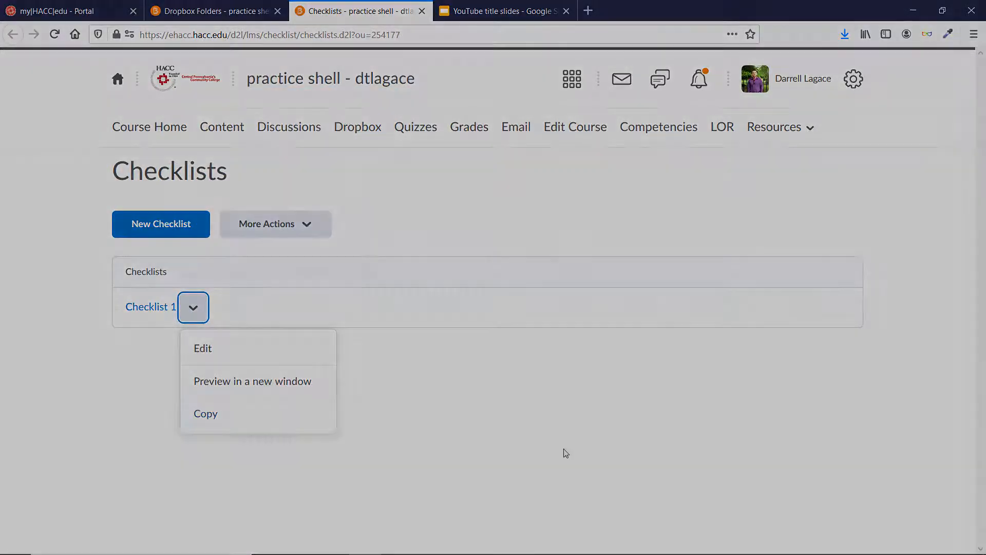
left_click(563, 452)
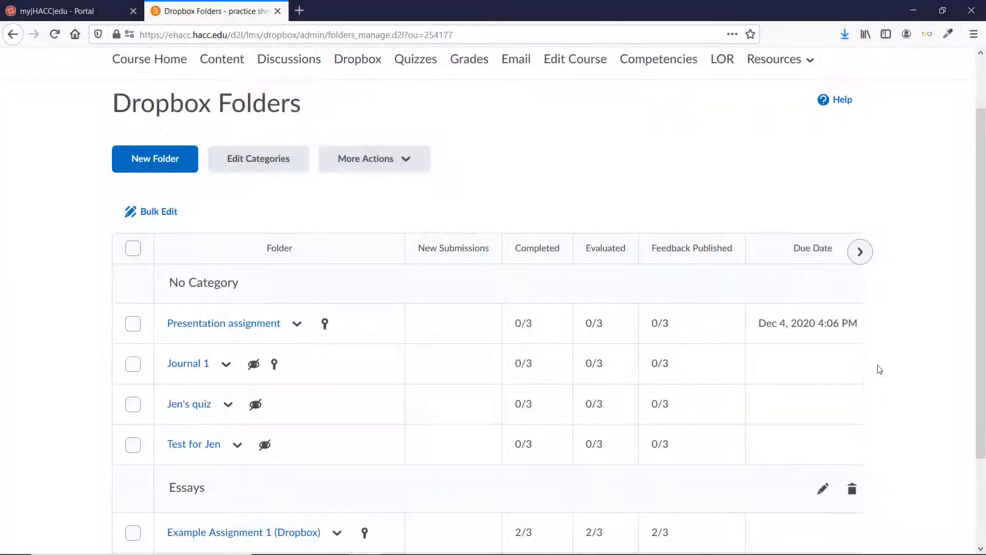
Step: Open the Presentation assignment folder for editing and review its due date, availability, release condition and special access restrictions
left_click(297, 323)
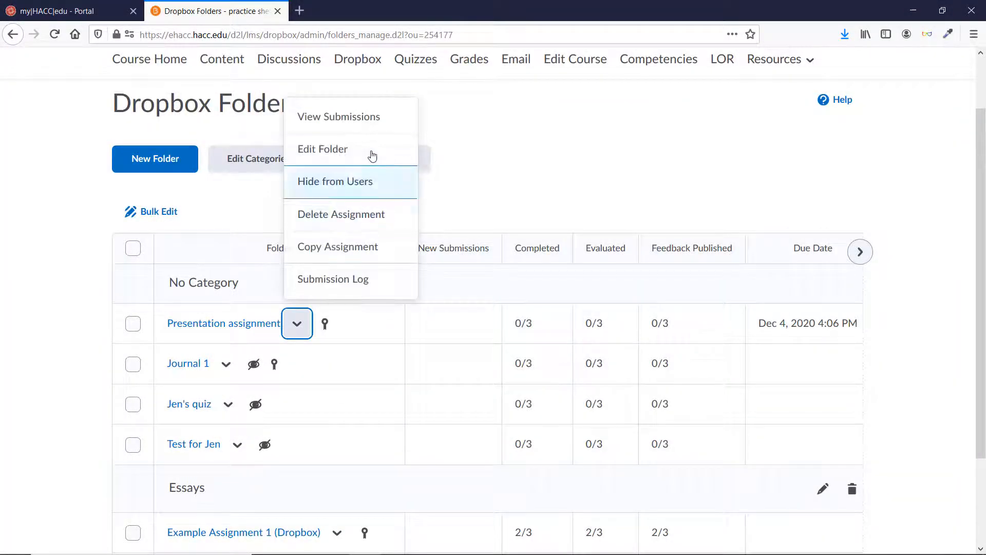
left_click(371, 151)
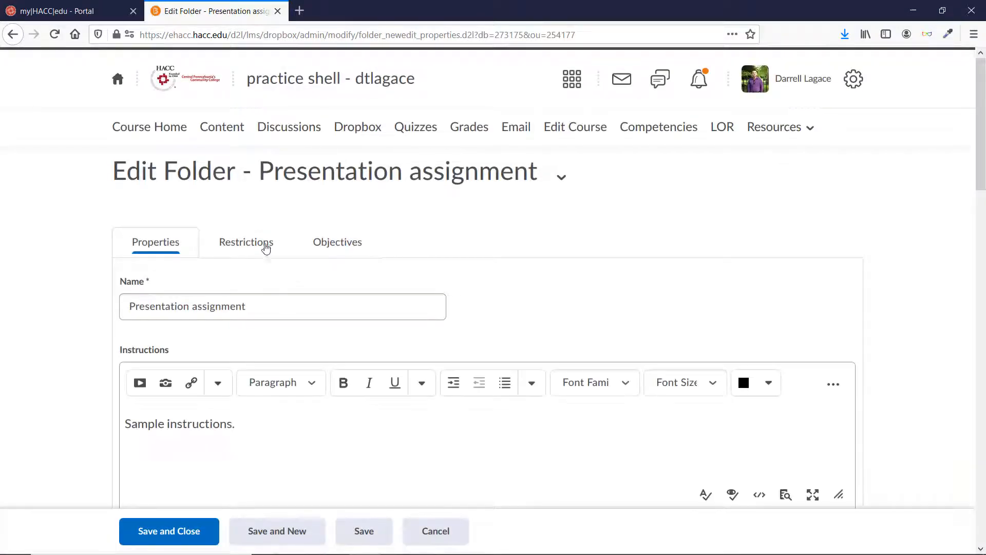
left_click(266, 248)
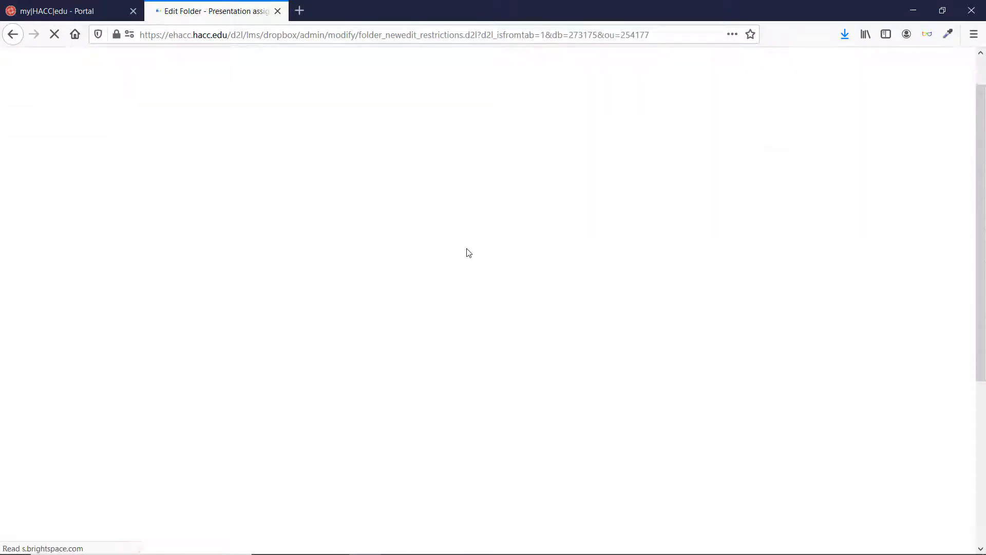
scroll(467, 251, "down", 5)
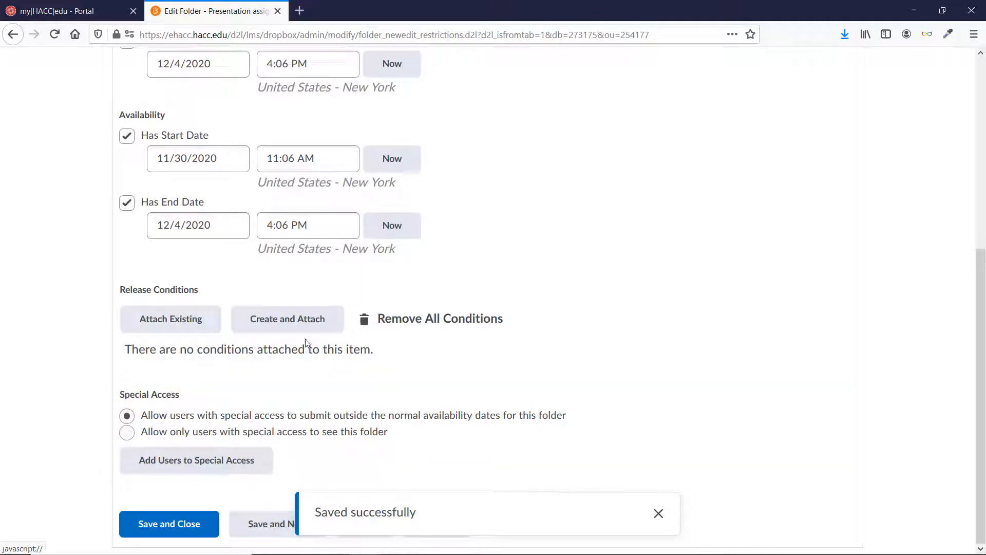
scroll(254, 345, "up", 6)
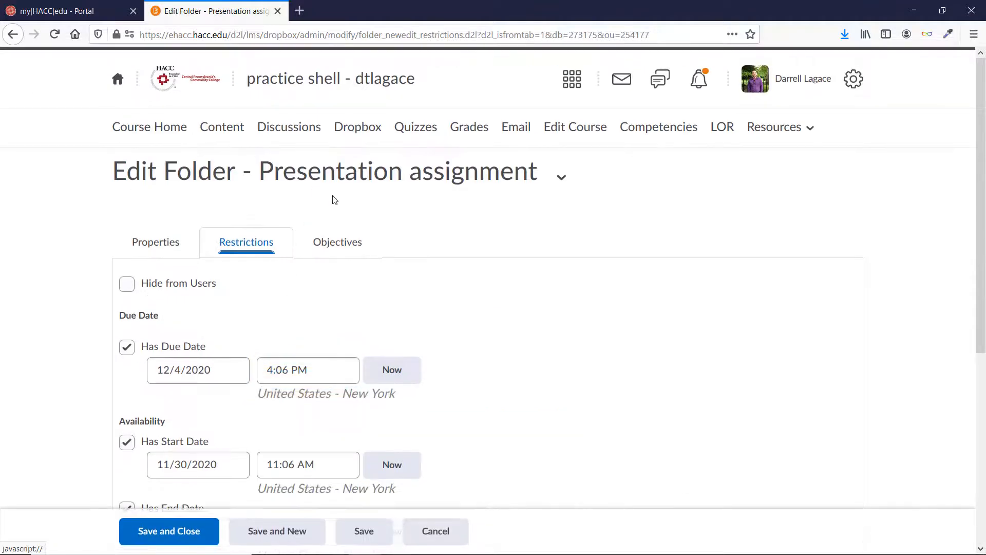
Step: Return to the Presentation assignment folder's properties and look through the settings below its instructions
left_click(166, 254)
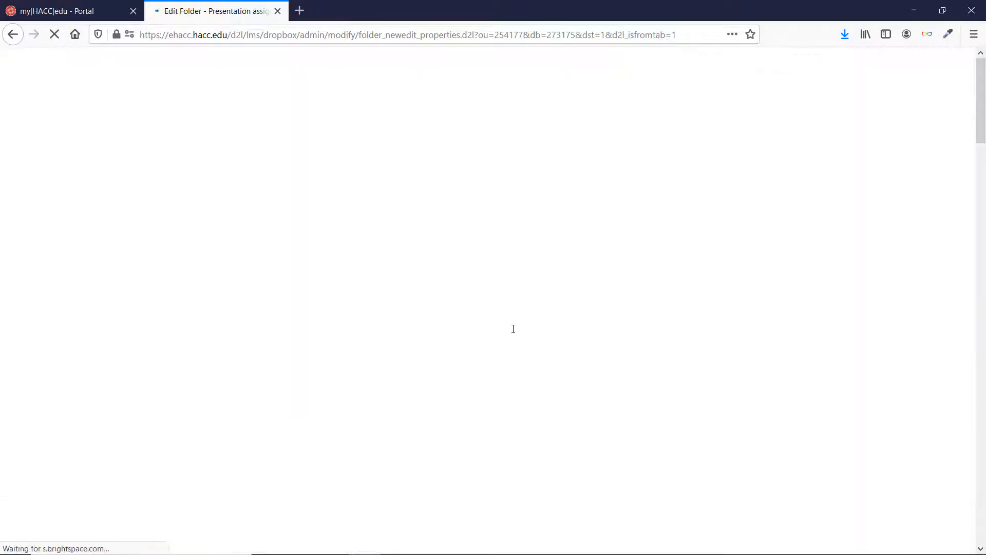
scroll(513, 330, "down", 10)
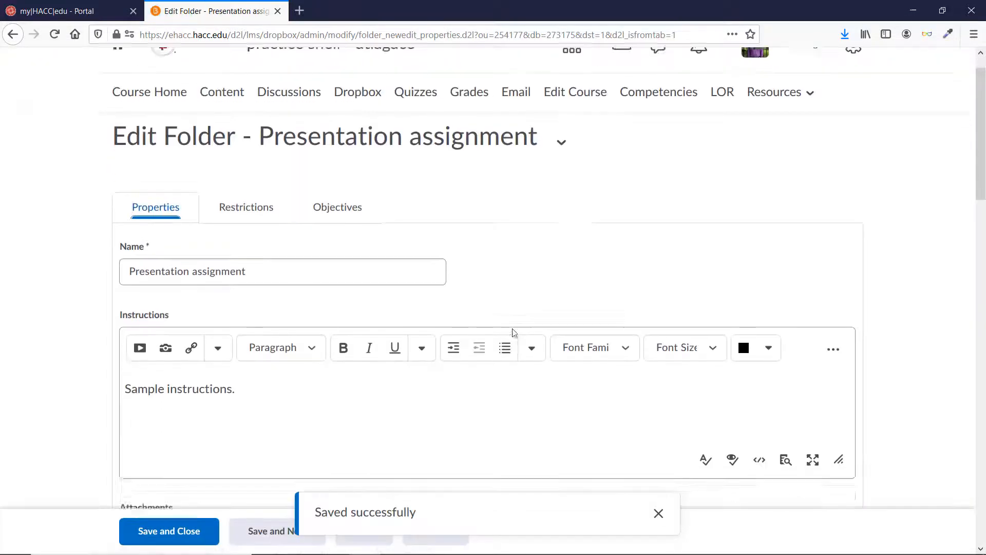
scroll(514, 333, "down", 5)
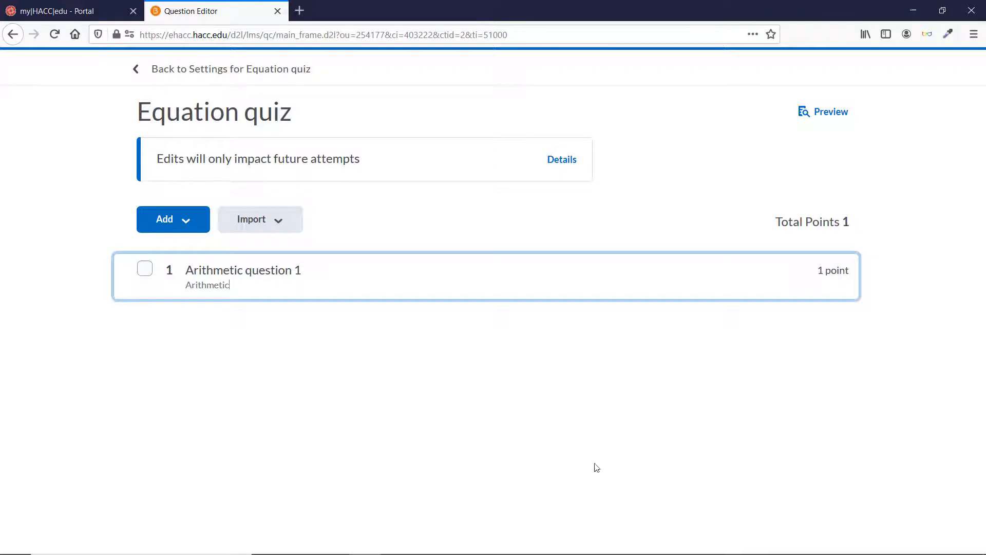
Step: Allow attachments to support answers on Arithmetic question 1 of the Equation quiz and save the question
left_click(251, 273)
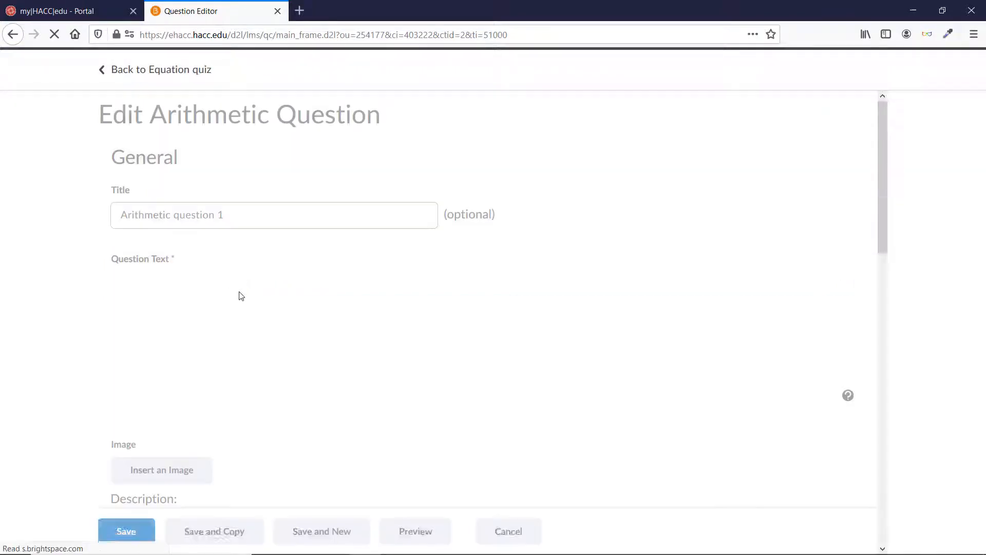
scroll(494, 339, "down", 4)
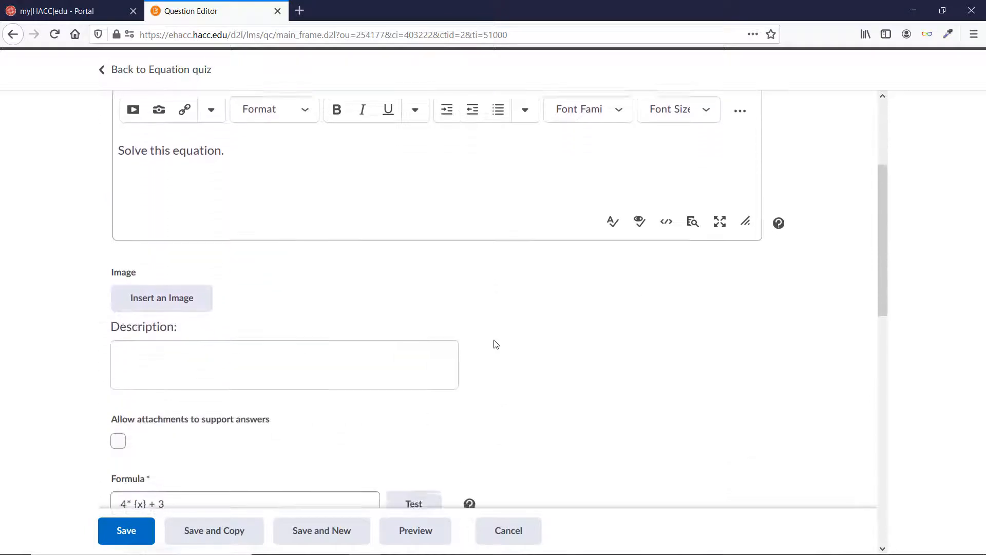
scroll(502, 332, "down", 1)
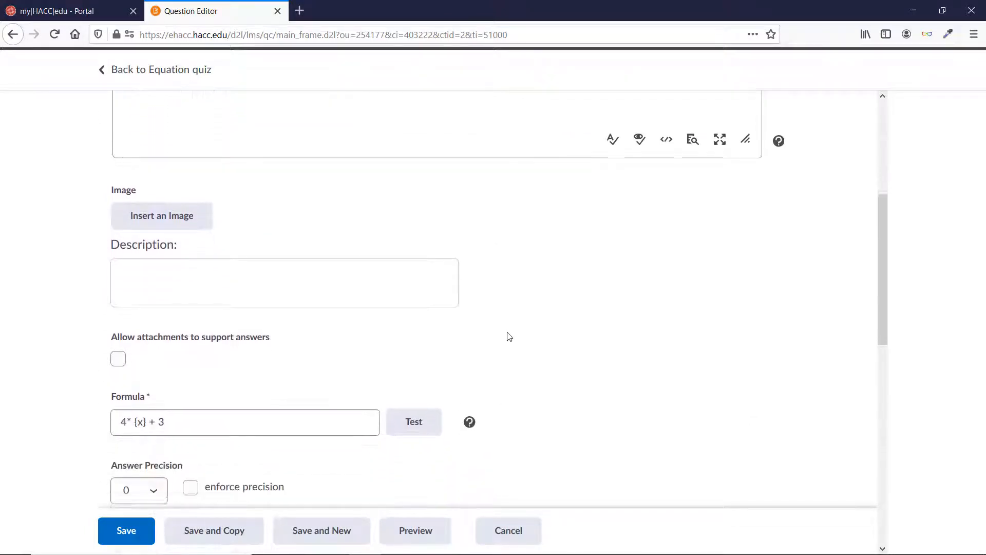
left_click(118, 354)
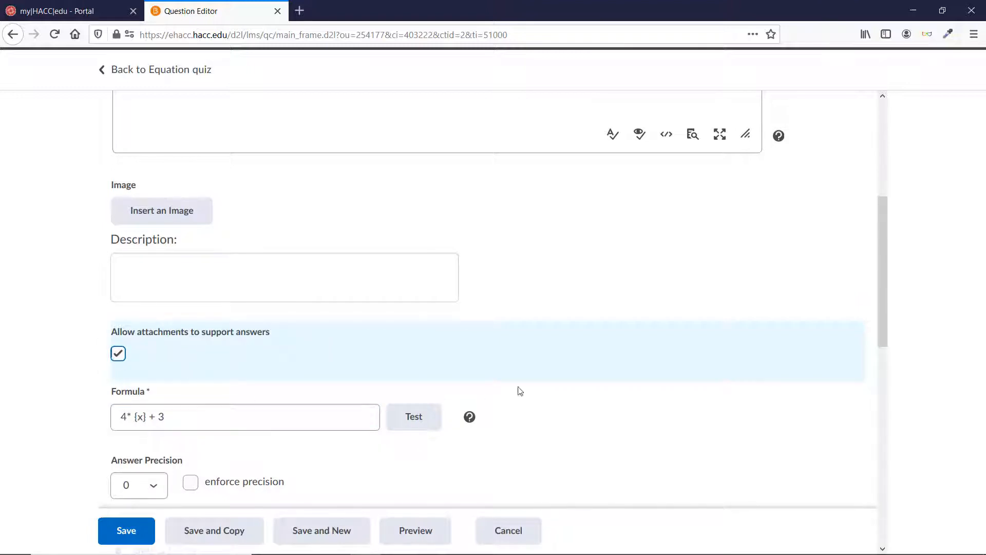
scroll(594, 413, "down", 1)
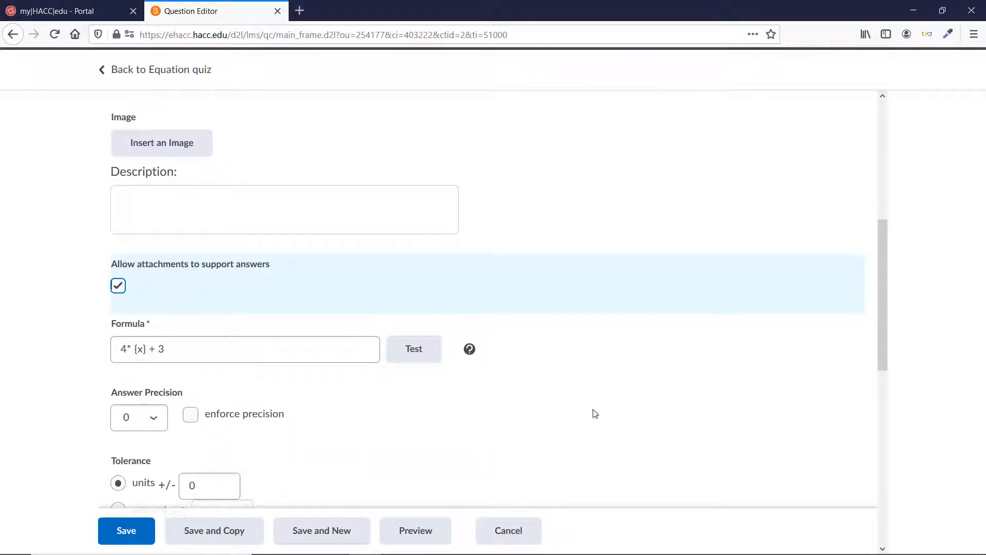
left_click(134, 531)
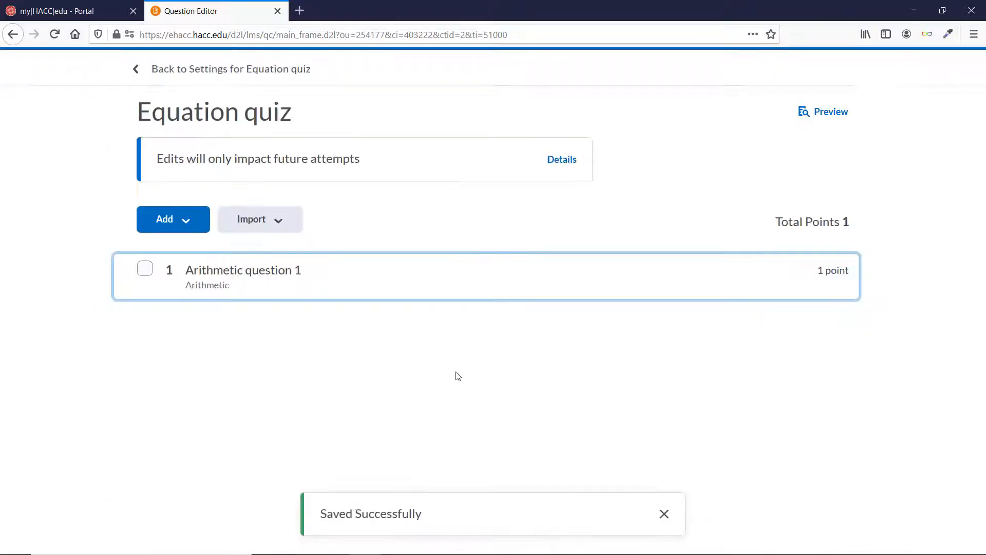
left_click(664, 514)
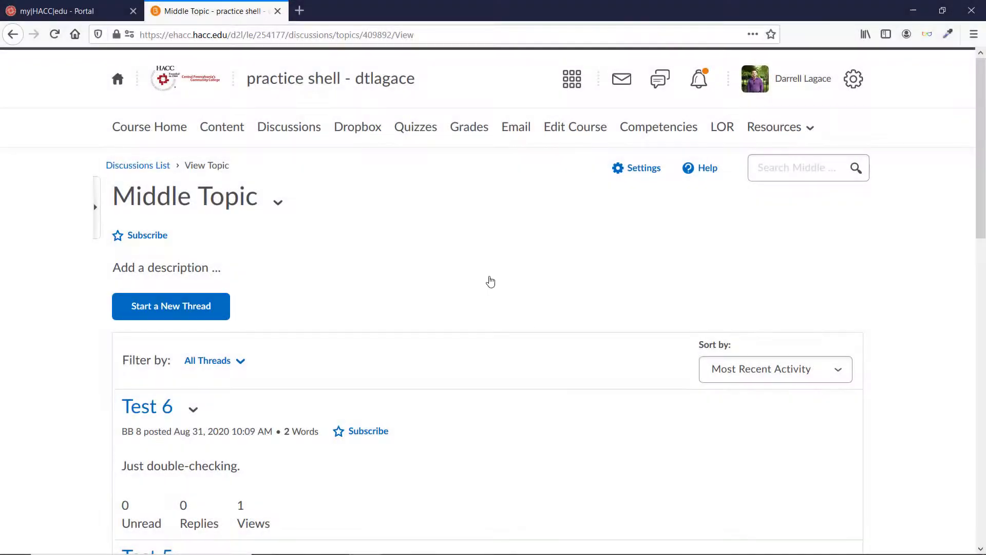
Step: Examine the word counts beside the thread posts in the Middle Topic discussion
scroll(416, 342, "down", 2)
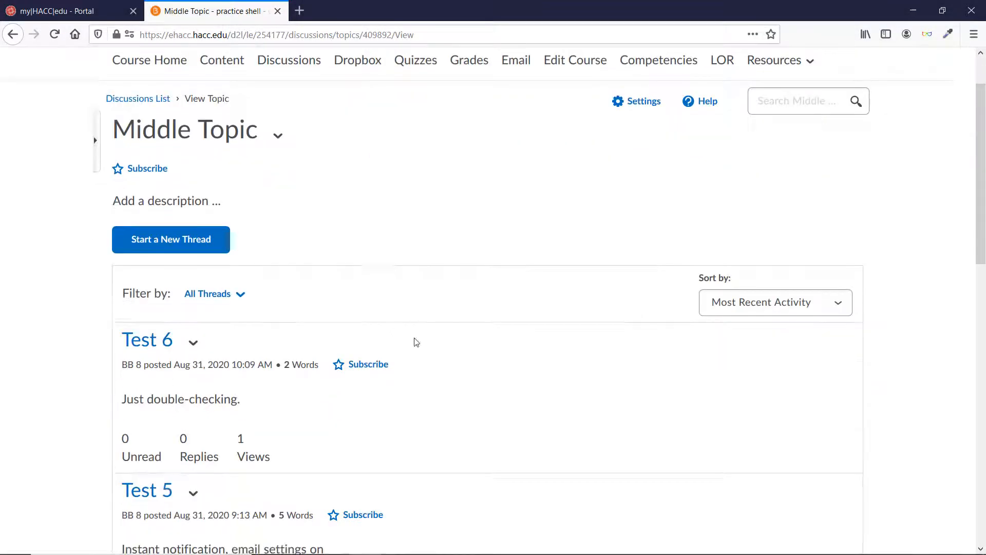
scroll(416, 342, "down", 3)
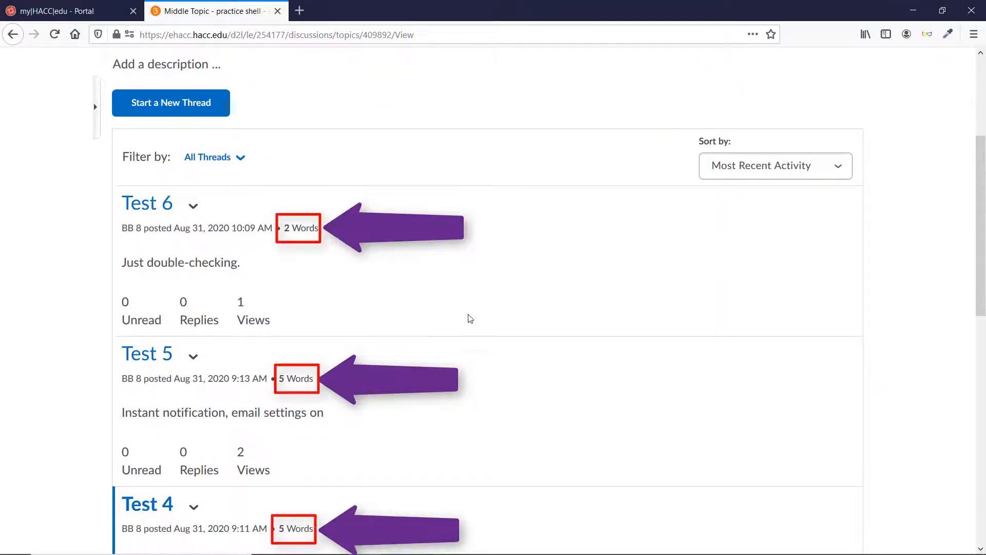
scroll(469, 317, "down", 3)
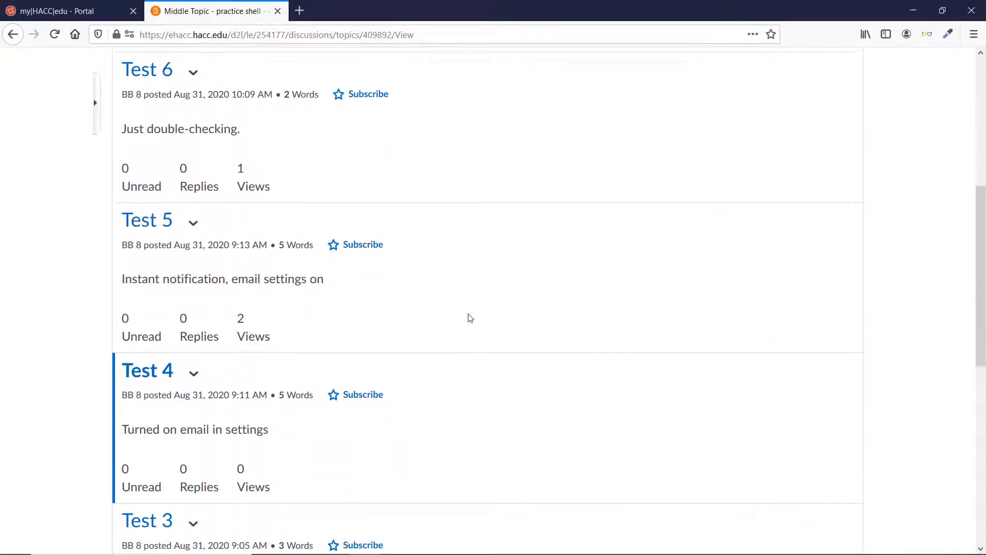
Step: Draft a new thread in Middle Topic reading "Here is my reply to this week's post and you can see that it", without posting it
scroll(293, 241, "up", 4)
left_click(172, 171)
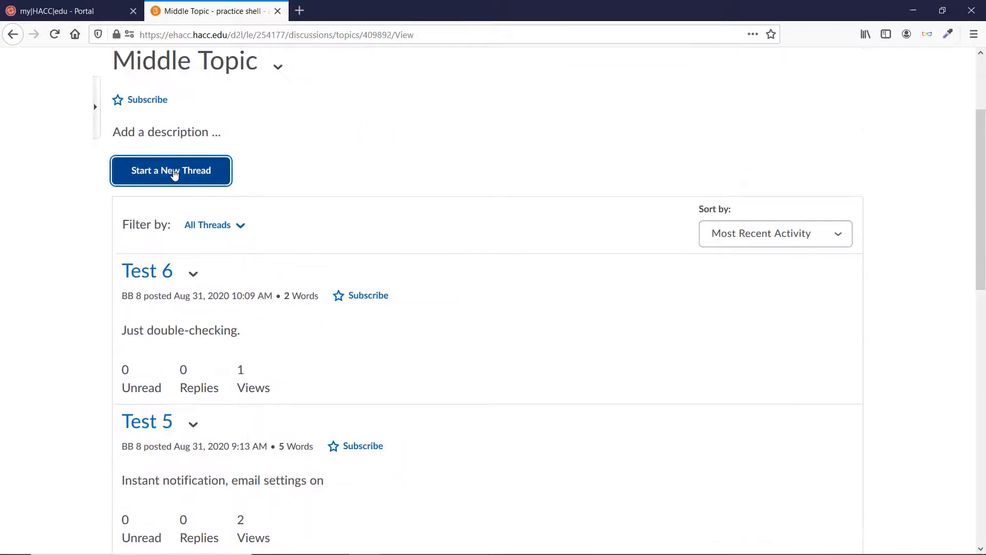
left_click(238, 303)
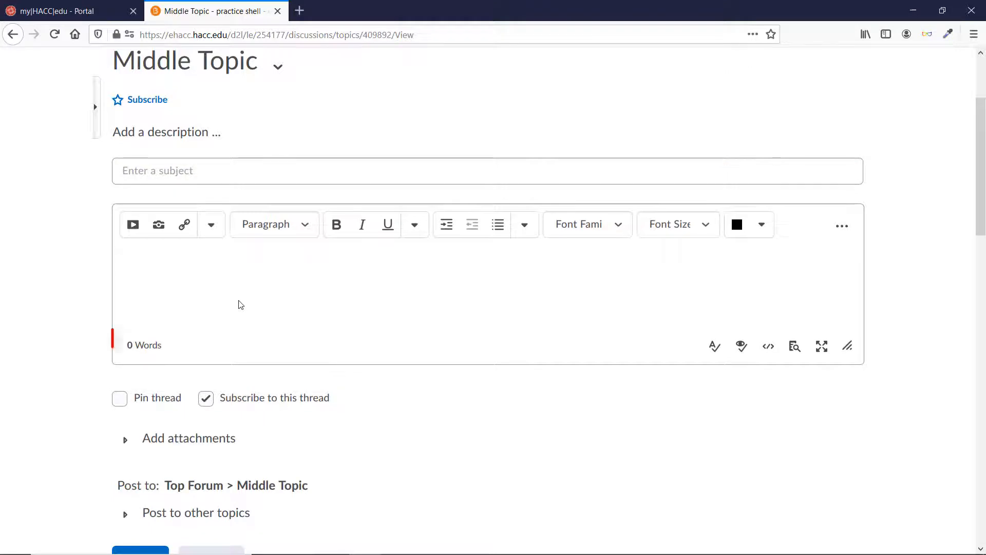
type("Here is my ")
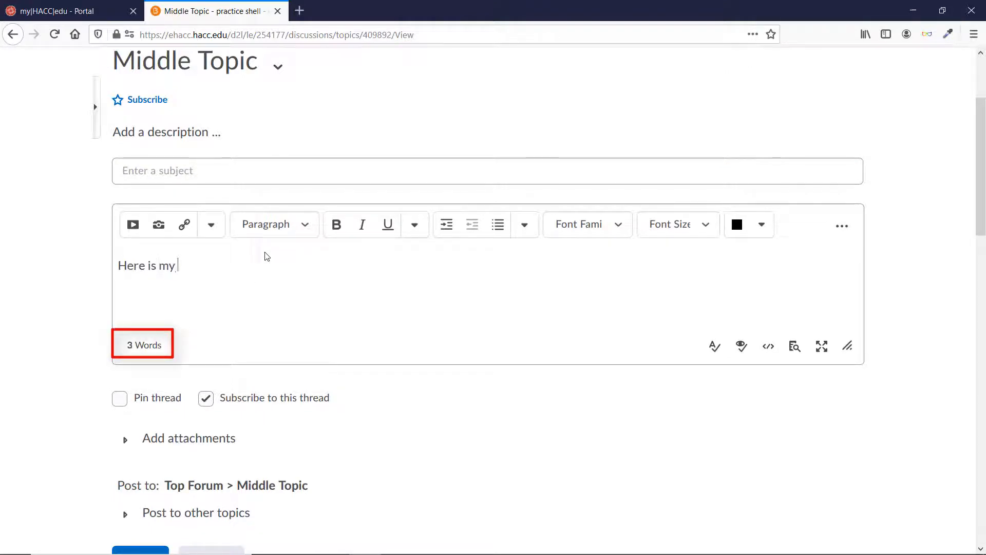
type("reply to this week's ")
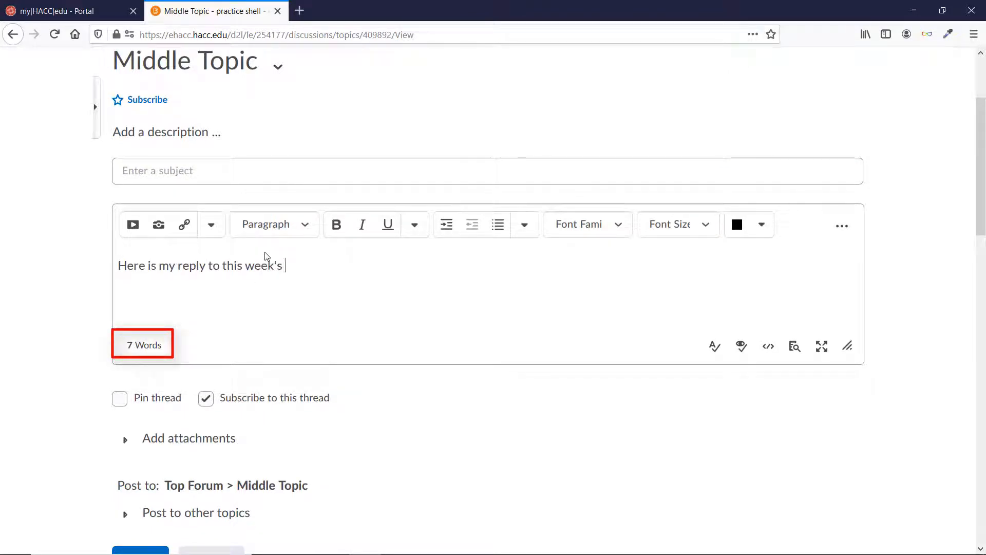
type("post and you can see that it")
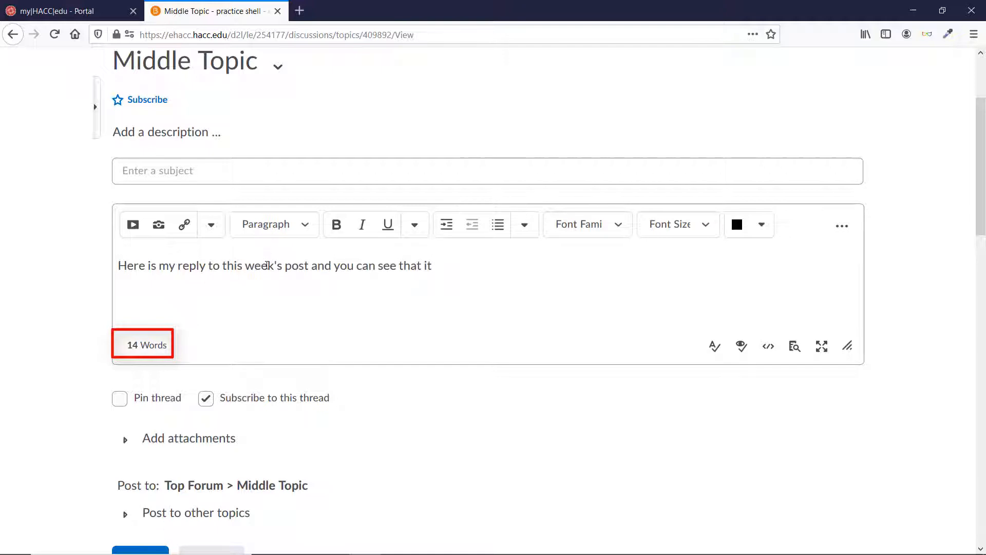
scroll(359, 338, "down", 10)
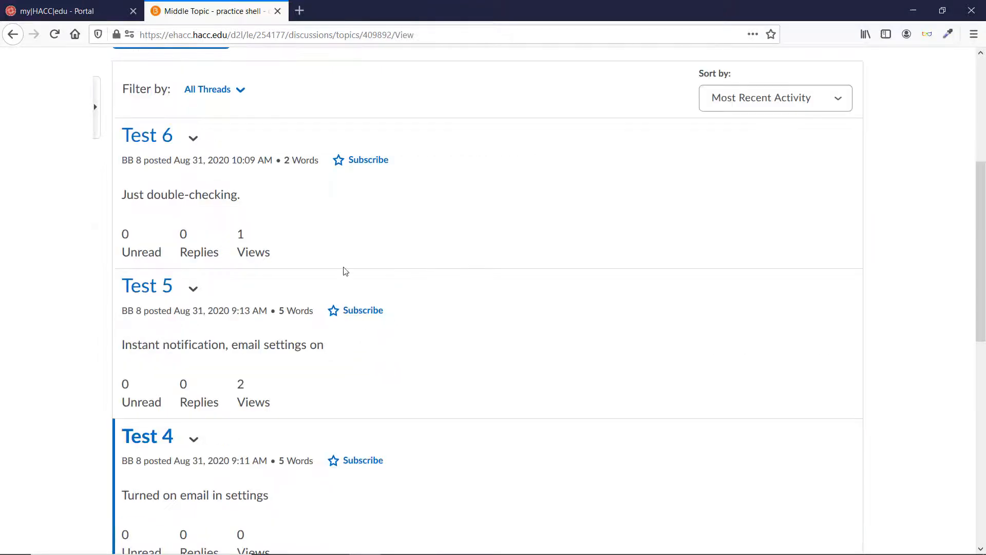
Step: Open Quiz 1 for editing from the course quizzes, look through its question list, and go to its question editor
scroll(344, 215, "up", 5)
left_click(419, 127)
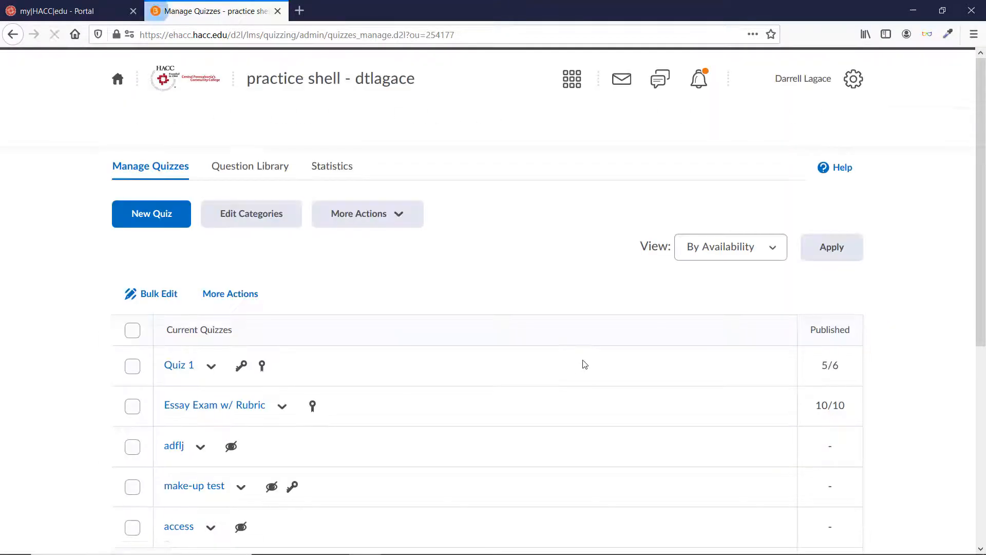
scroll(566, 339, "down", 2)
scroll(565, 338, "down", 2)
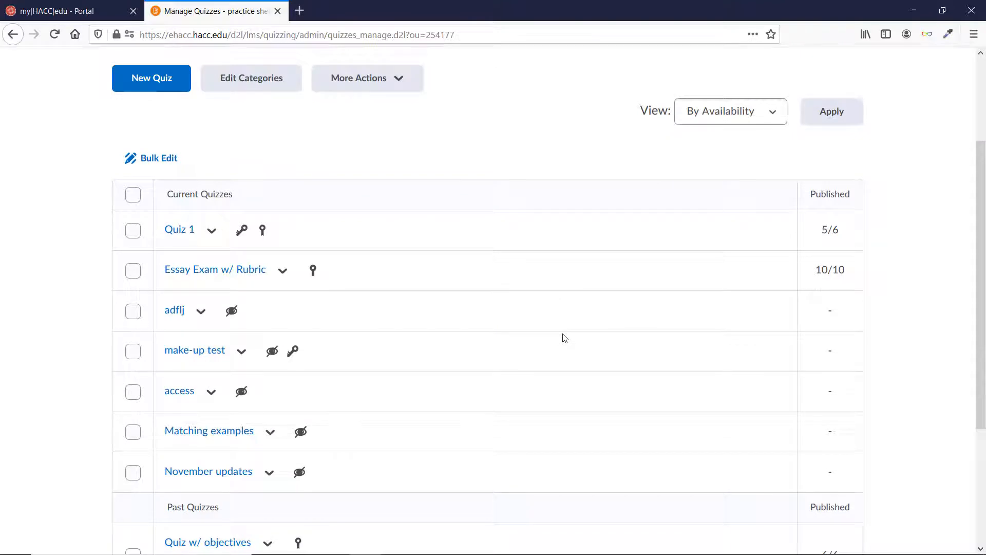
scroll(513, 328, "down", 2)
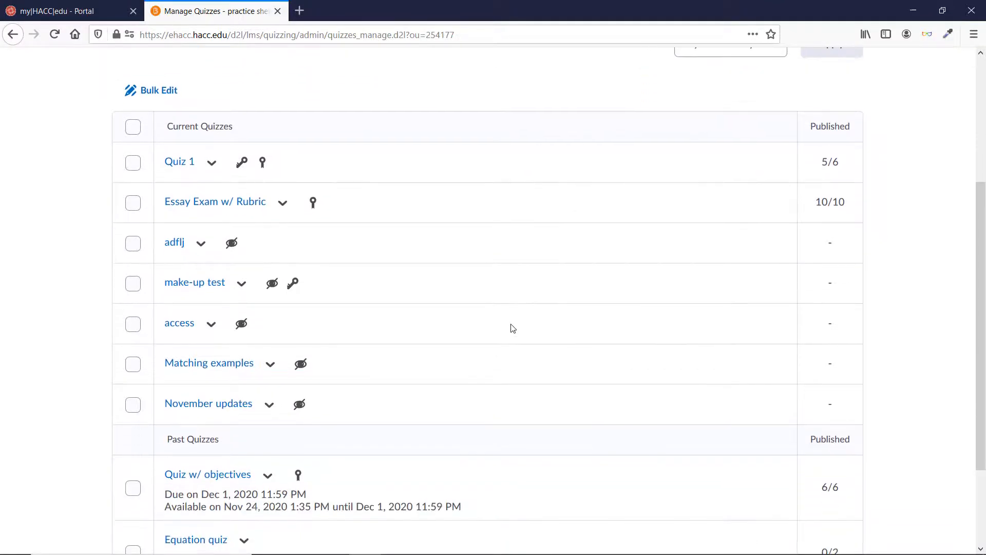
left_click(211, 163)
left_click(240, 207)
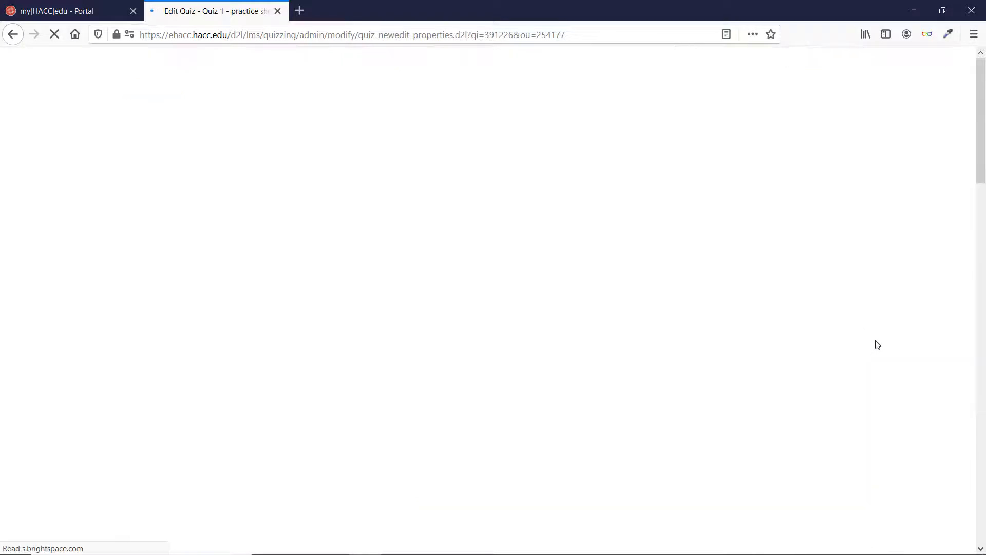
scroll(526, 392, "down", 10)
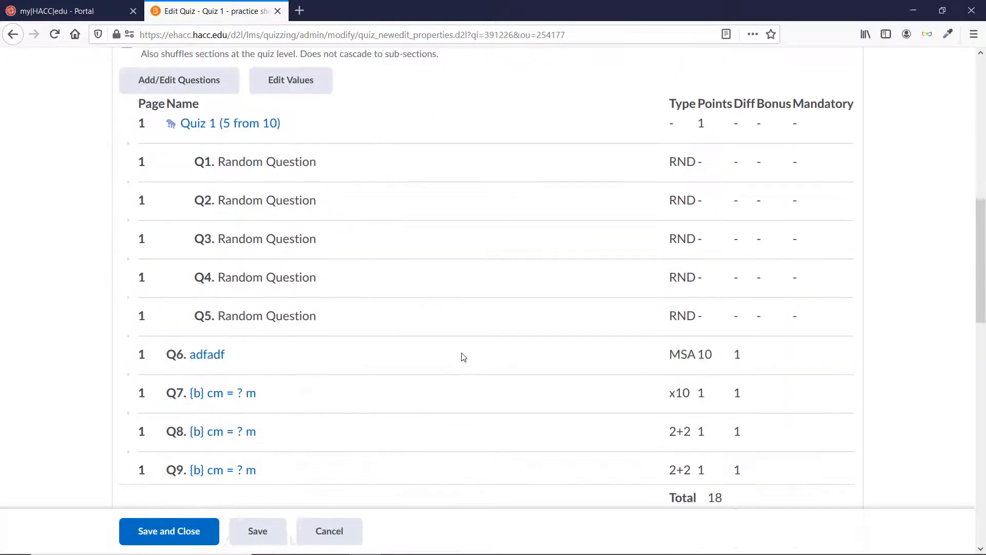
scroll(464, 357, "up", 3)
left_click(185, 216)
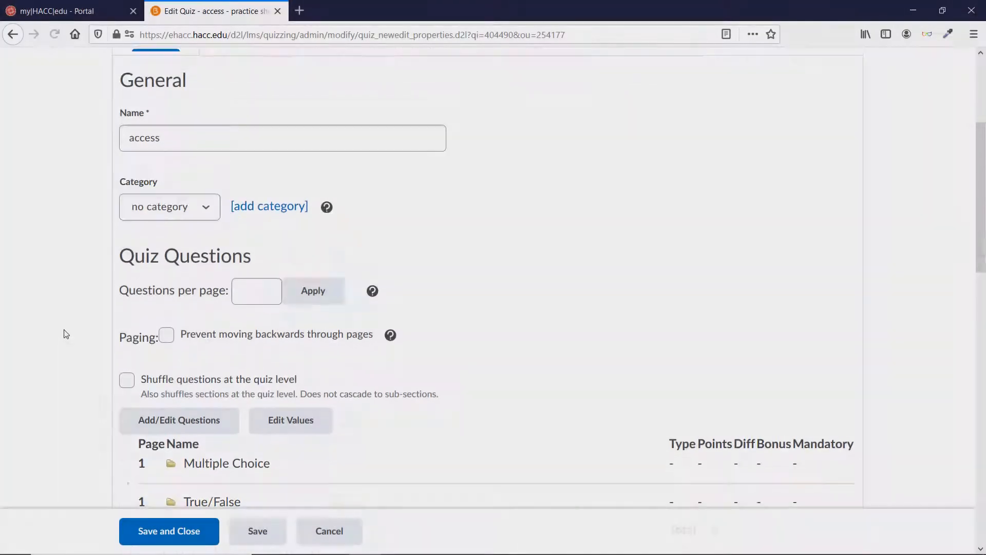
Step: Open the question editor of the access quiz and browse the Question Library for questions to import
scroll(63, 330, "down", 3)
left_click(182, 349)
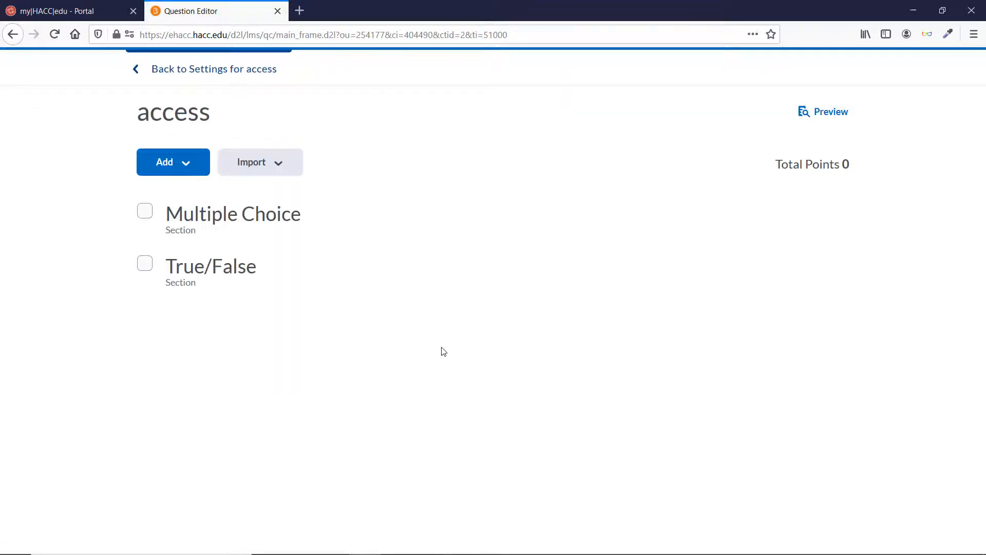
left_click(262, 160)
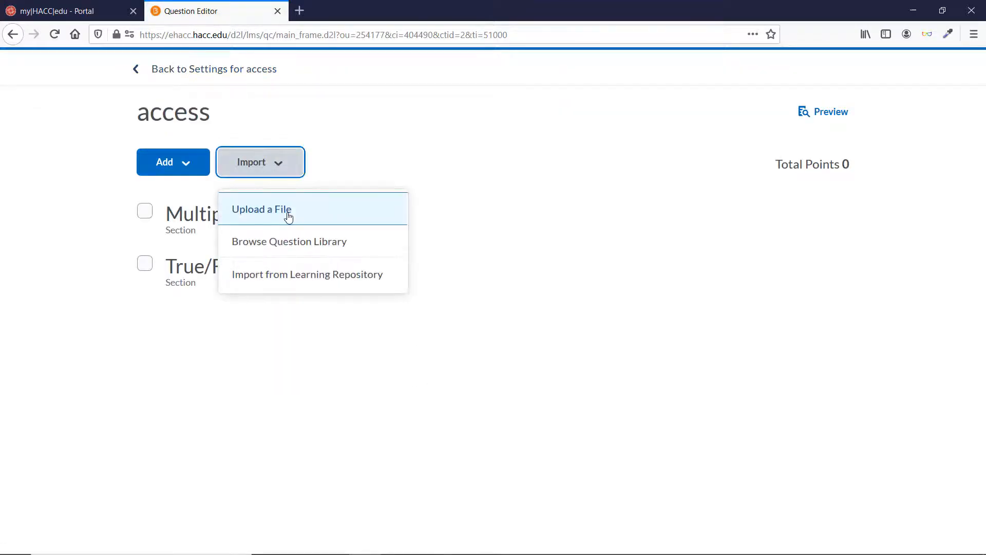
left_click(294, 249)
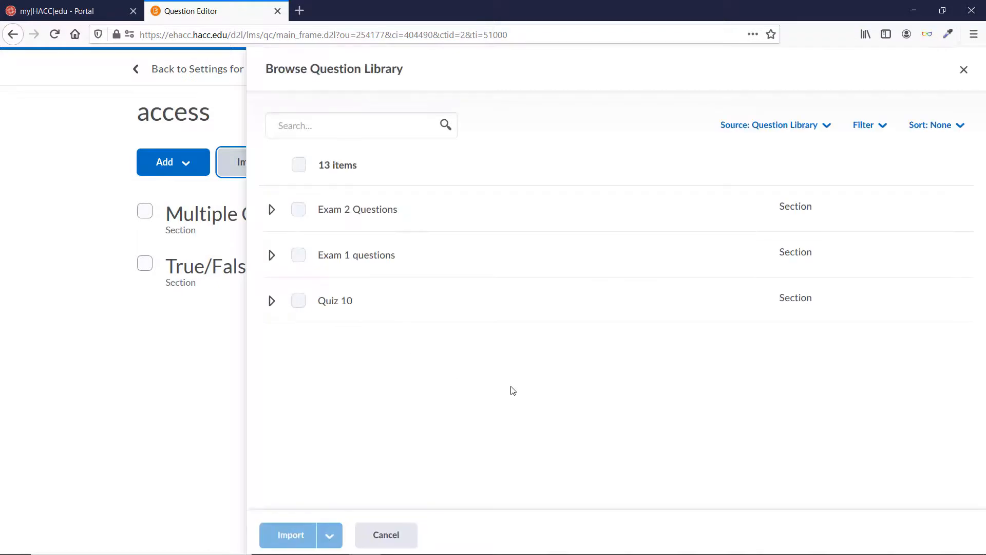
Step: Select the Exam 1 questions section, review the import destinations including the quiz's sections, and cancel back to the access quiz settings
left_click(299, 256)
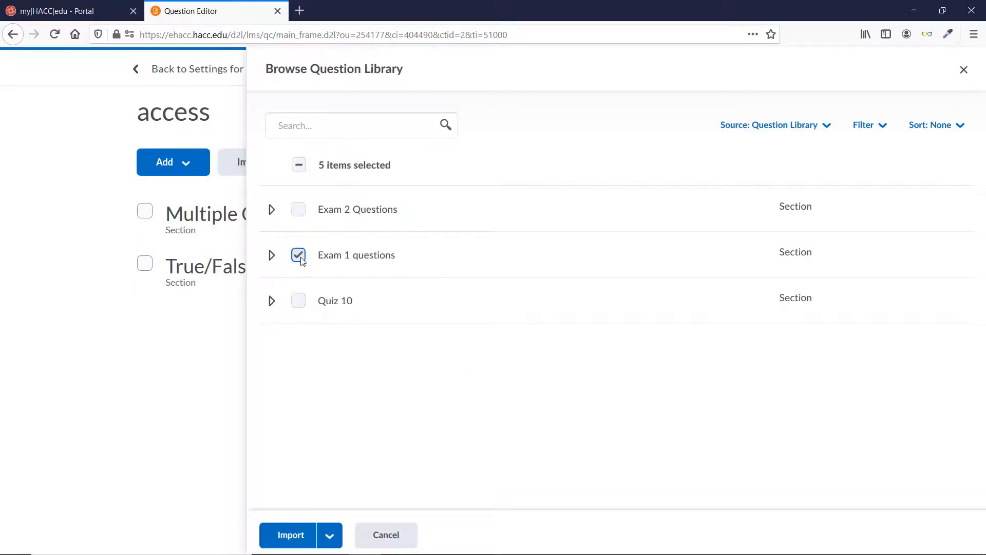
left_click(329, 535)
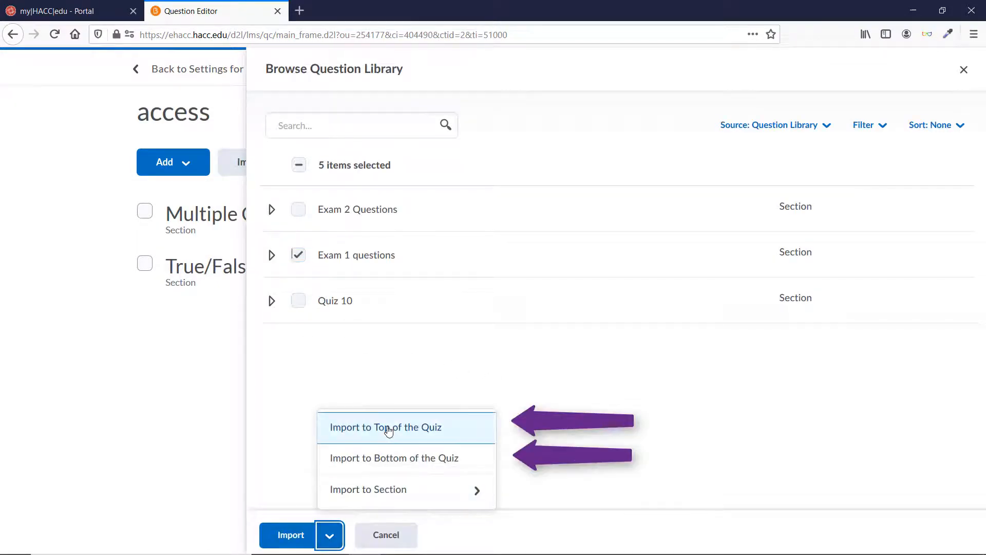
left_click(396, 490)
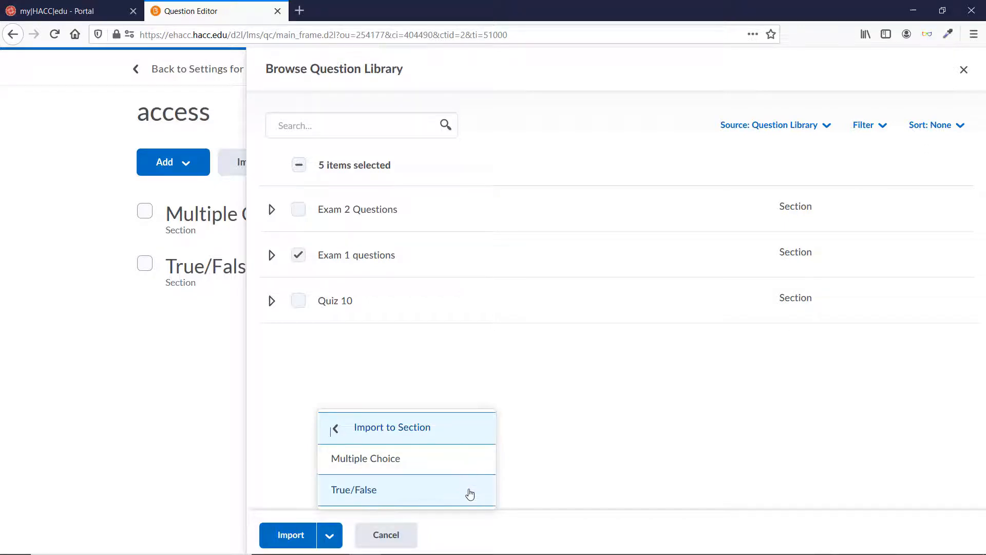
left_click(398, 535)
left_click(211, 69)
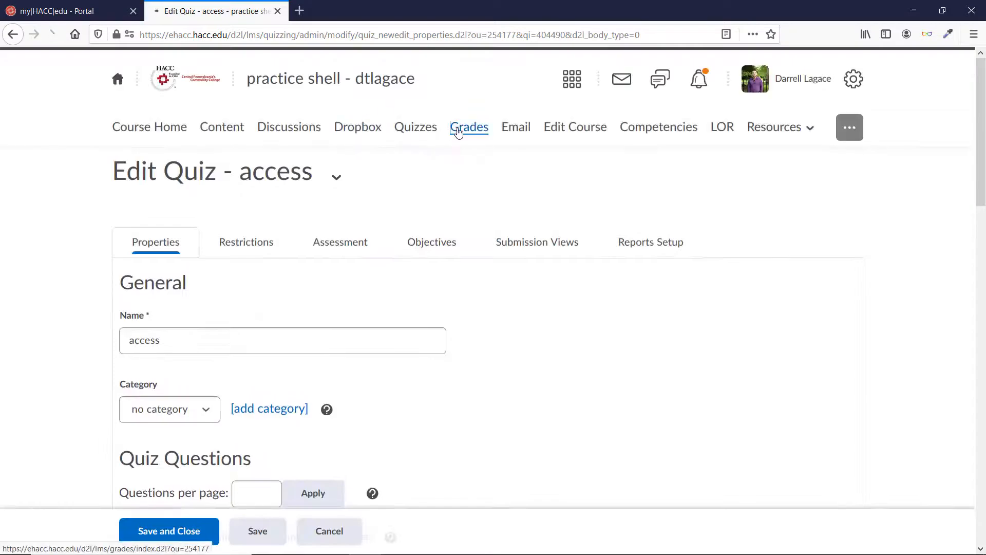
Step: Open the course's grade management list and examine the maximum points of the grade items, categories and final grade
left_click(468, 126)
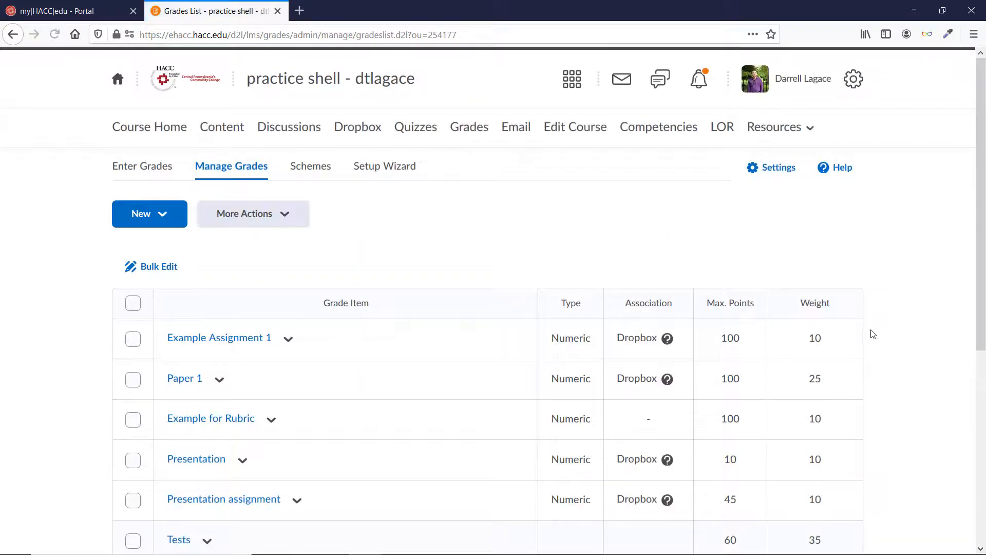
scroll(900, 386, "down", 2)
scroll(903, 386, "down", 6)
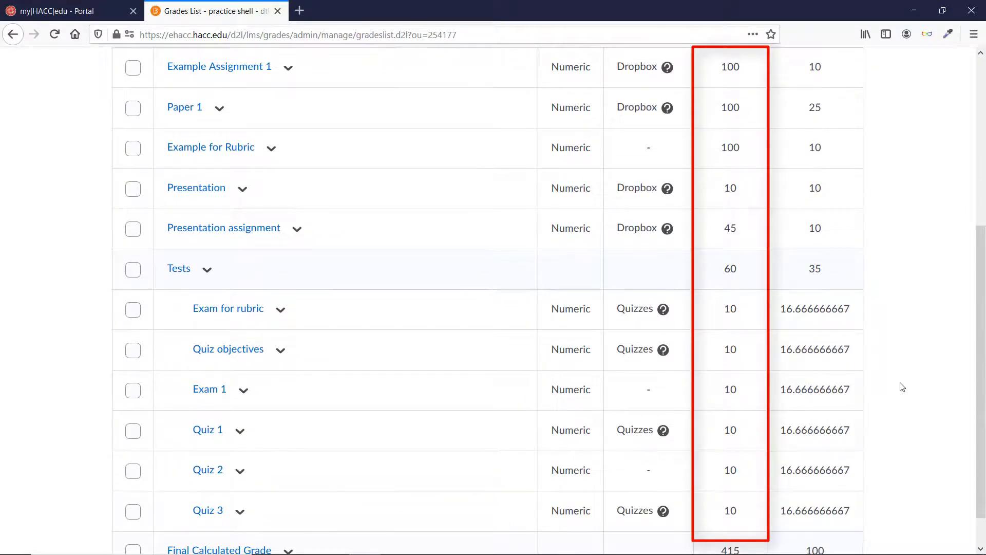
scroll(903, 386, "down", 1)
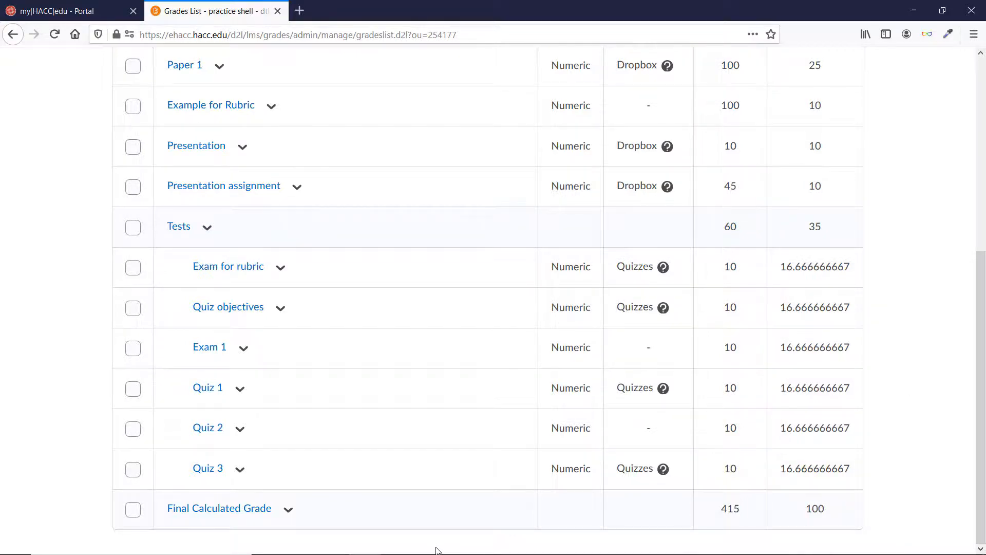
scroll(439, 546, "up", 5)
scroll(438, 546, "up", 1)
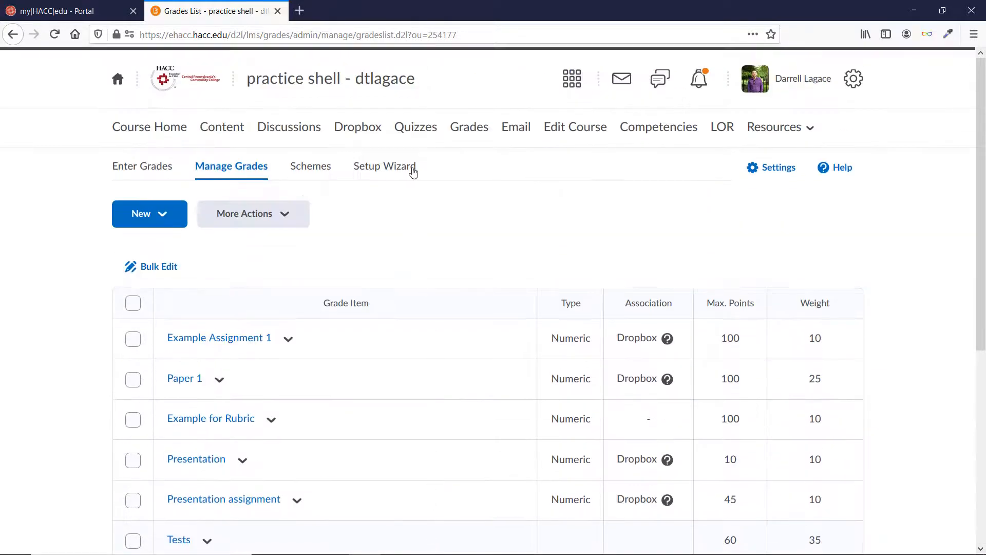
Step: Open Quiz 1's assessment settings and review the options for its attempts
left_click(415, 127)
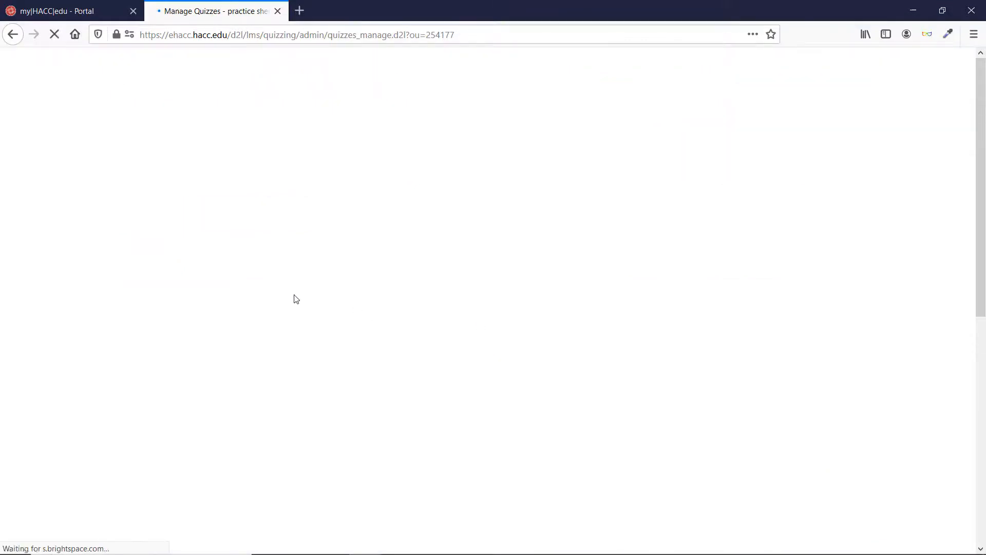
left_click(189, 367)
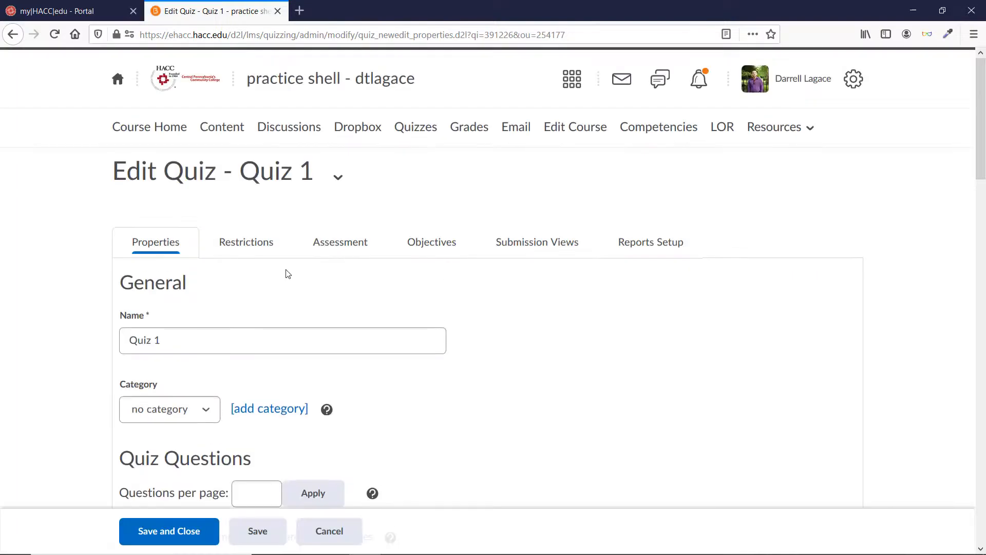
left_click(330, 250)
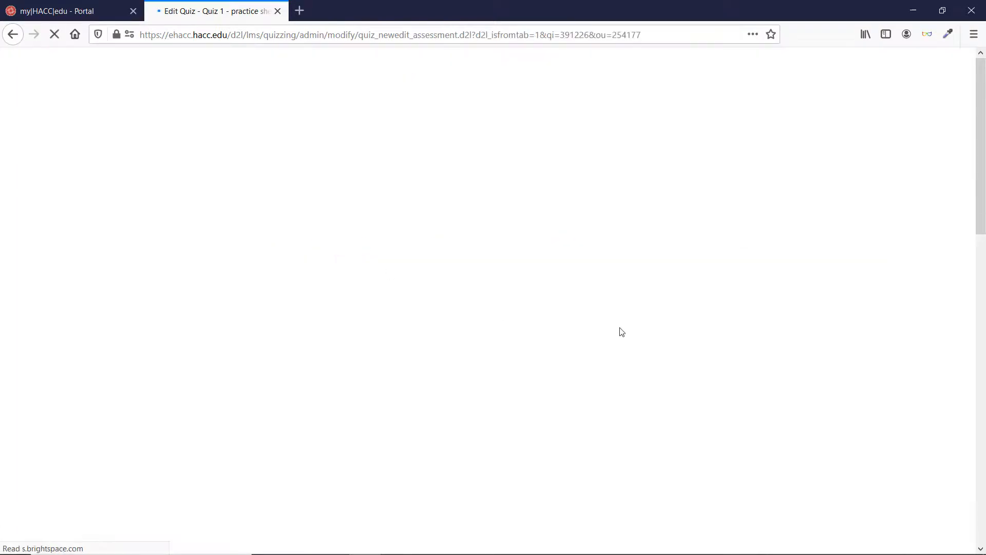
scroll(598, 334, "down", 10)
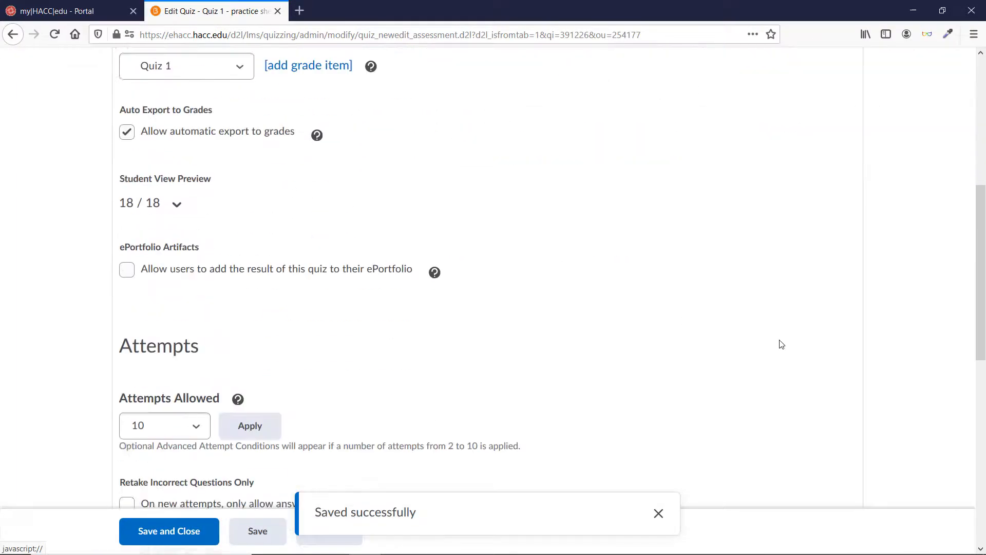
scroll(779, 344, "down", 2)
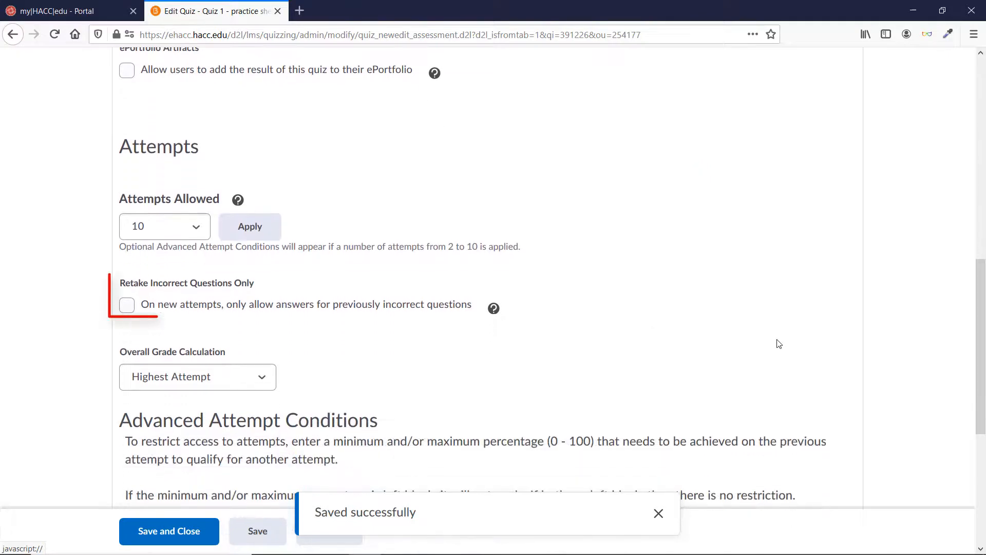
Step: Try the option allowing only previously incorrect questions on new attempts of Quiz 1, clear it, and leave without saving
left_click(127, 305)
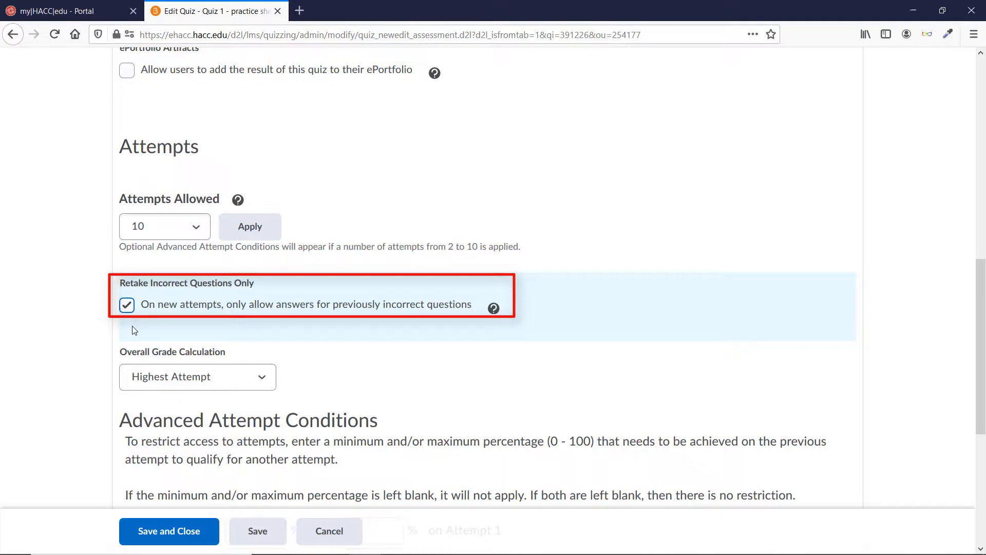
left_click(131, 305)
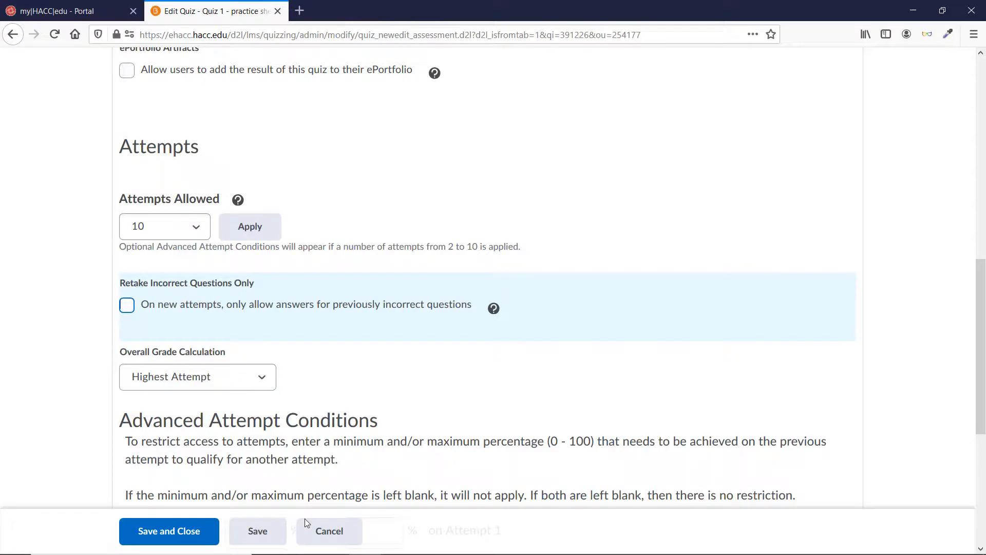
left_click(330, 531)
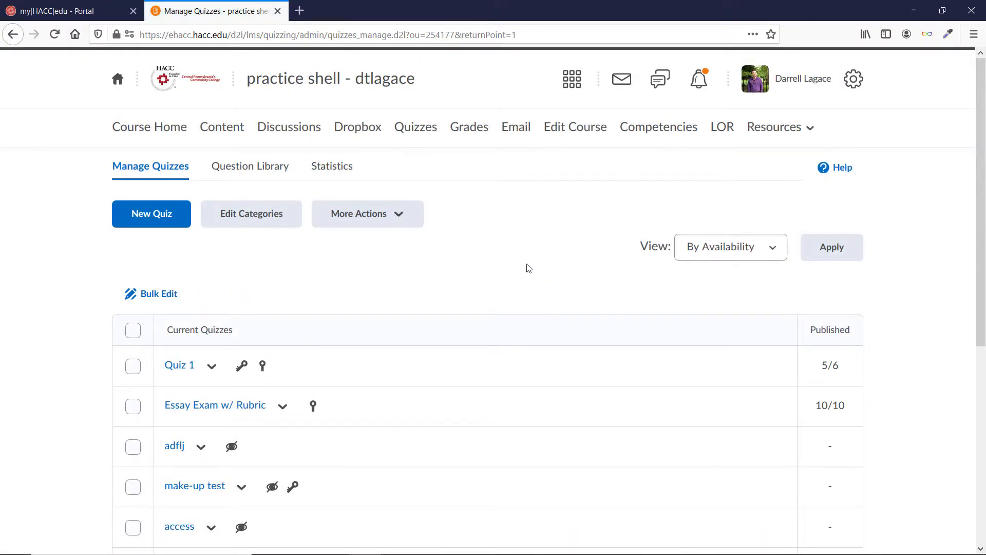
Step: Open the course Classlist and examine the search type choices in its search options
left_click(774, 128)
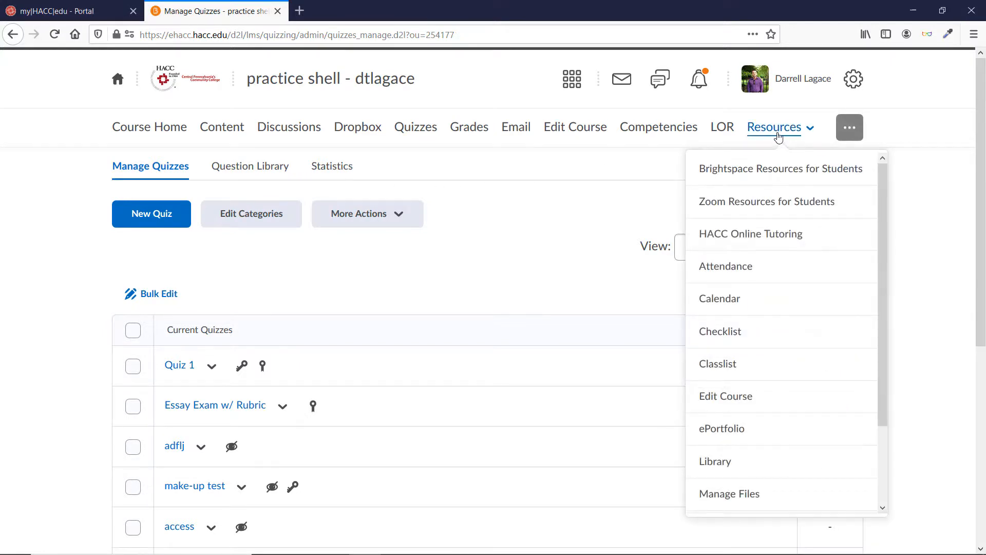
left_click(751, 374)
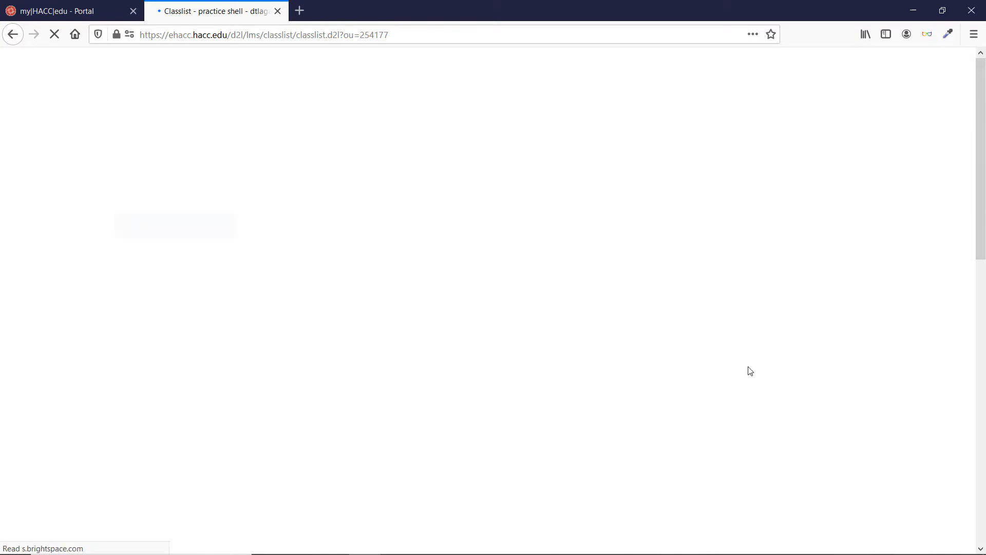
scroll(405, 401, "down", 3)
left_click(242, 115)
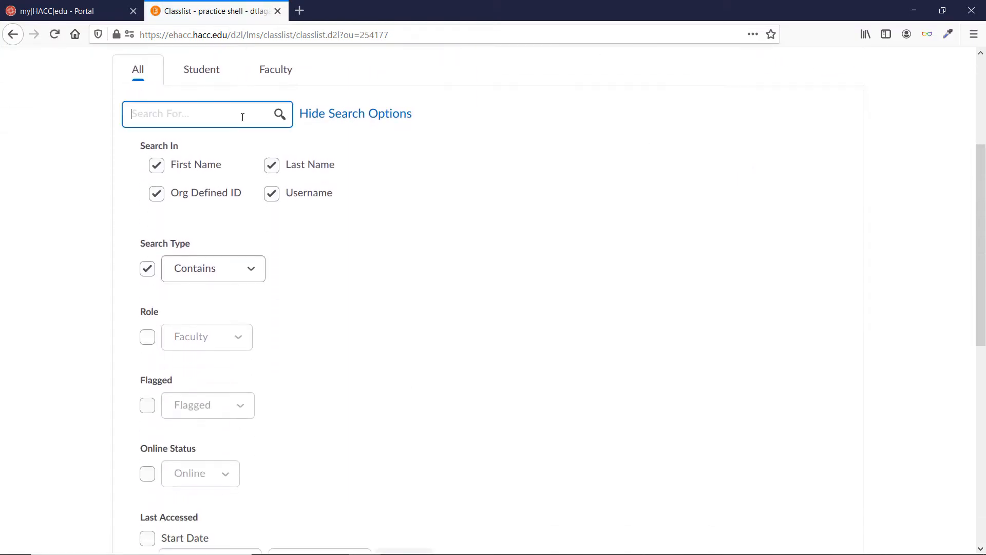
left_click(254, 268)
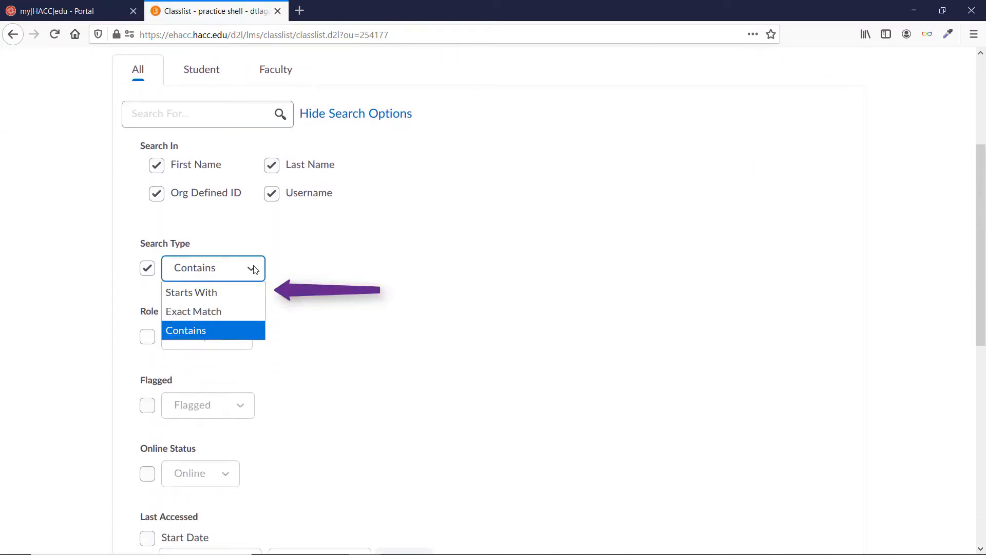